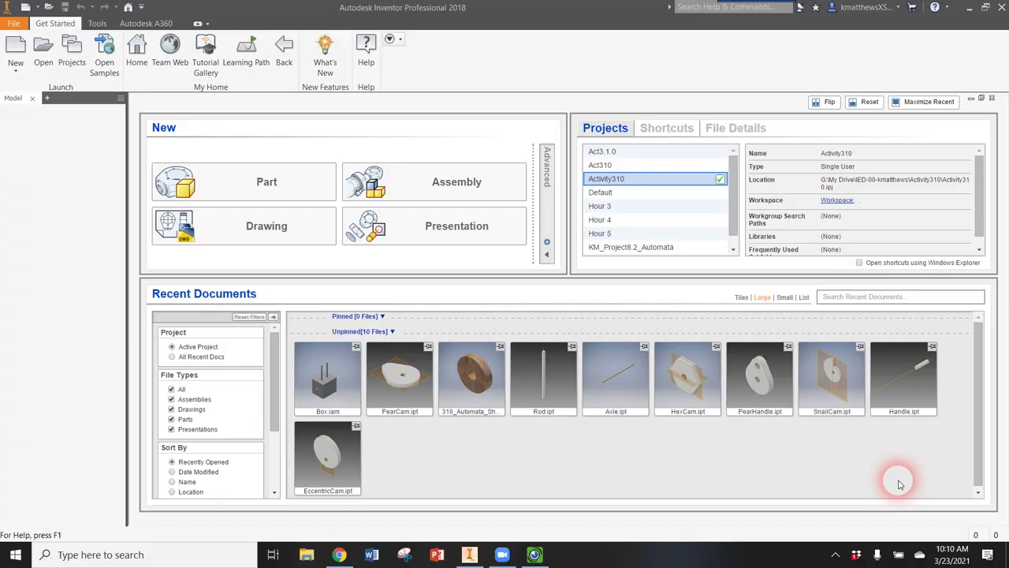
# Step: Open Box.iam from the Recent Documents thumbnails on My Home
pyautogui.click(316, 383)
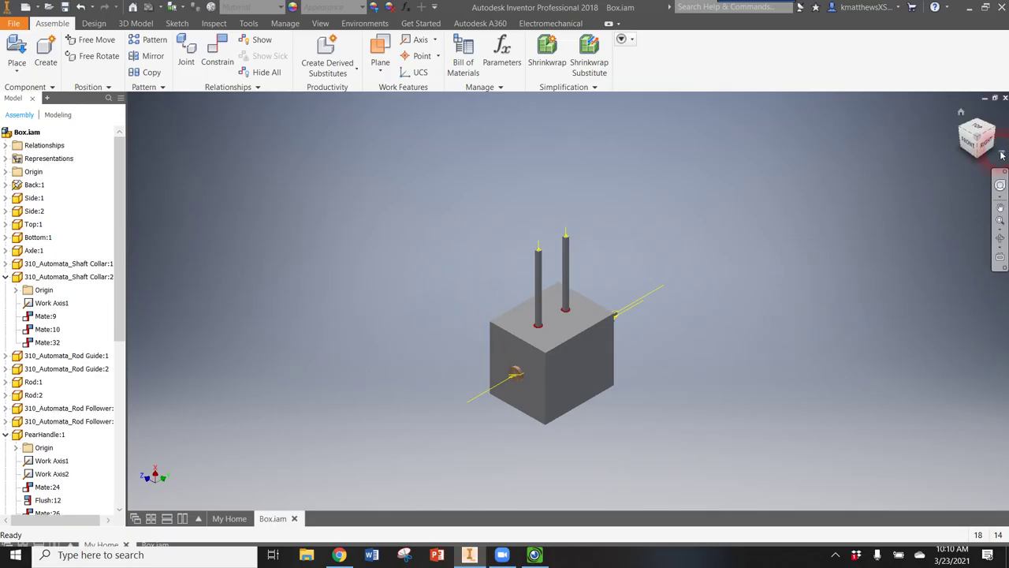
# Step: Rotate the model to the left side and set that view as Front
pyautogui.click(975, 149)
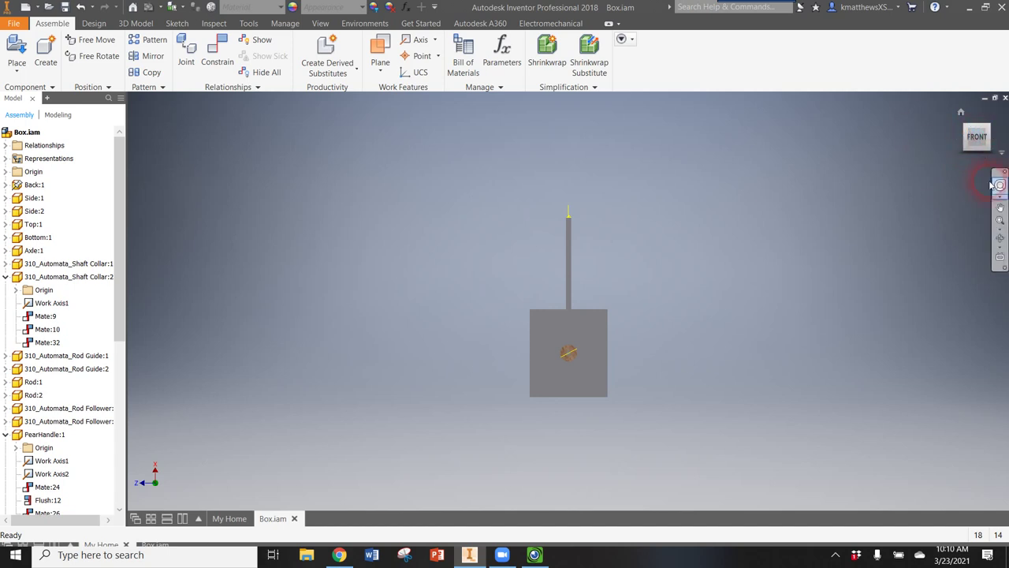
pyautogui.click(960, 142)
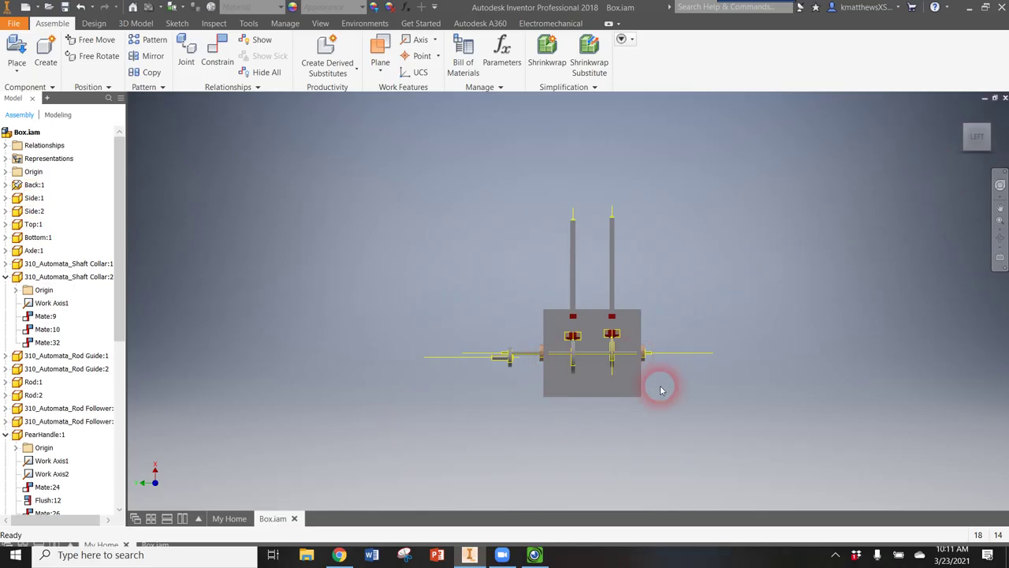
pyautogui.moveTo(1001, 119)
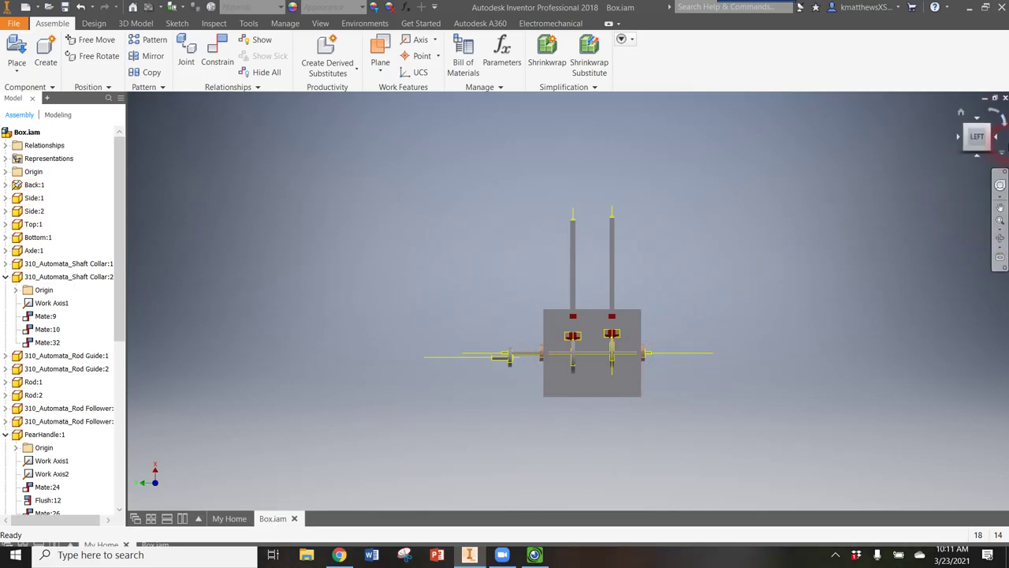
pyautogui.rightClick(976, 140)
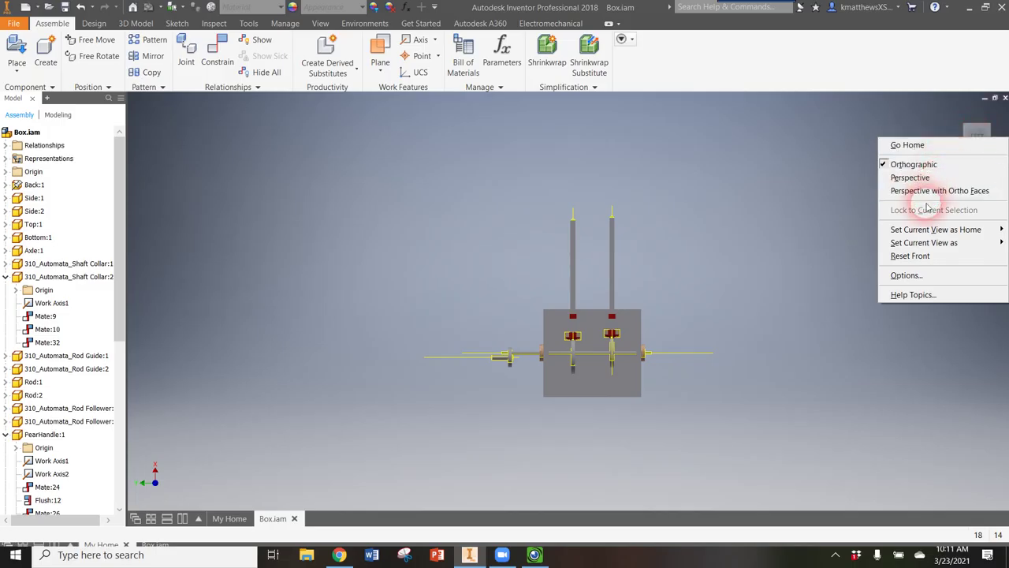
pyautogui.moveTo(927, 246)
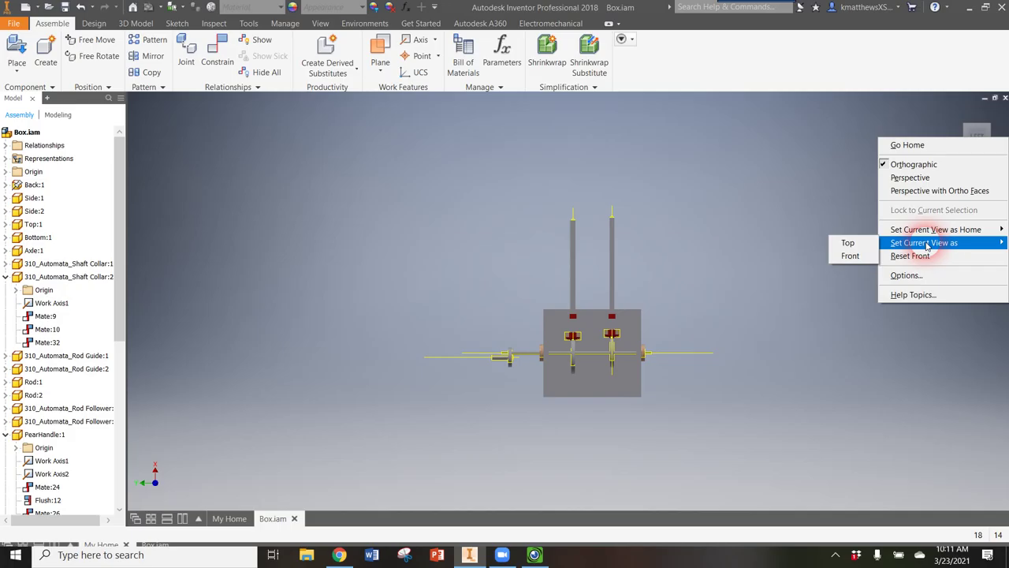
pyautogui.click(854, 260)
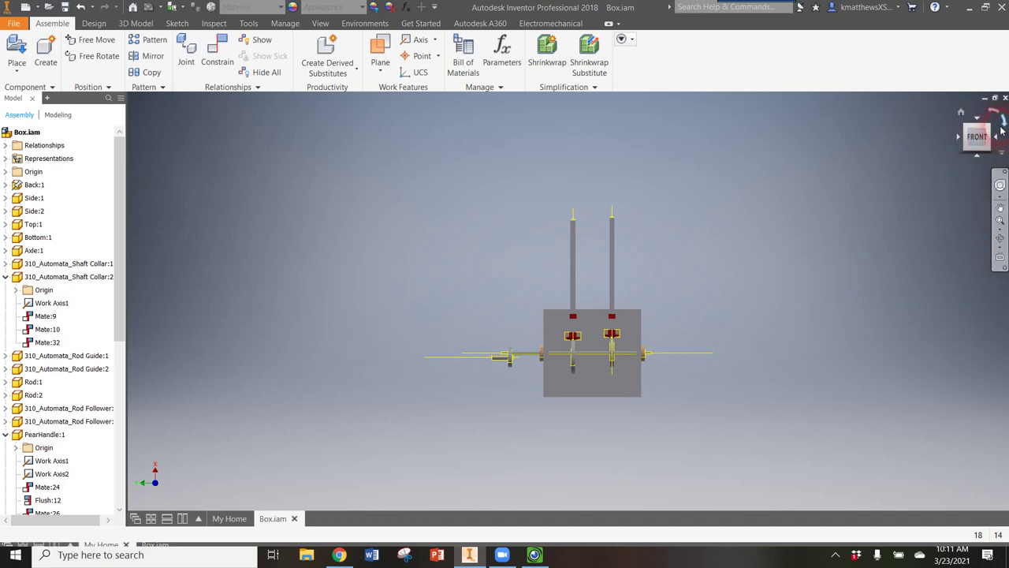
# Step: Roll the view so the rods point up and redefine it as Front
pyautogui.click(1003, 120)
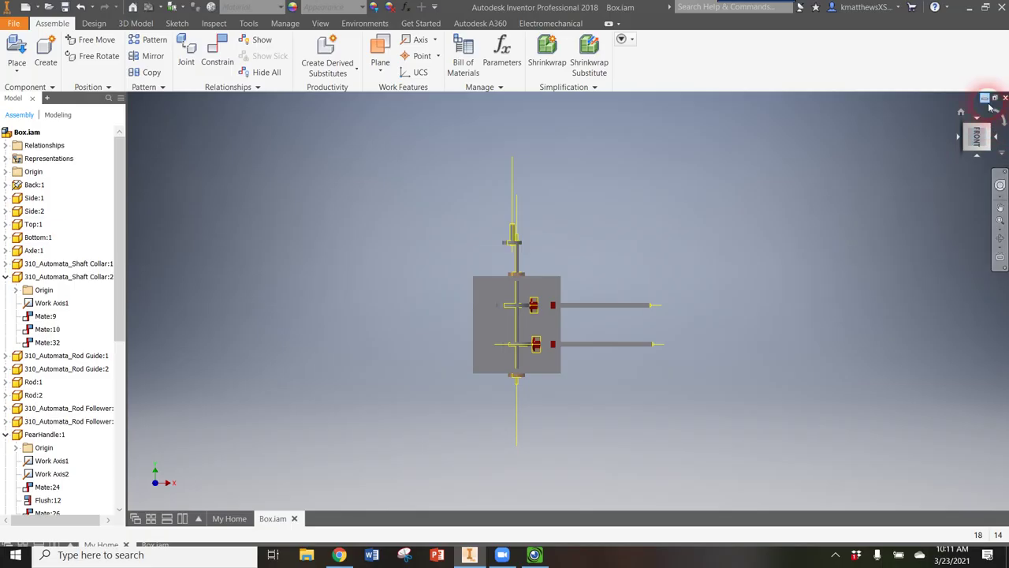
pyautogui.click(995, 111)
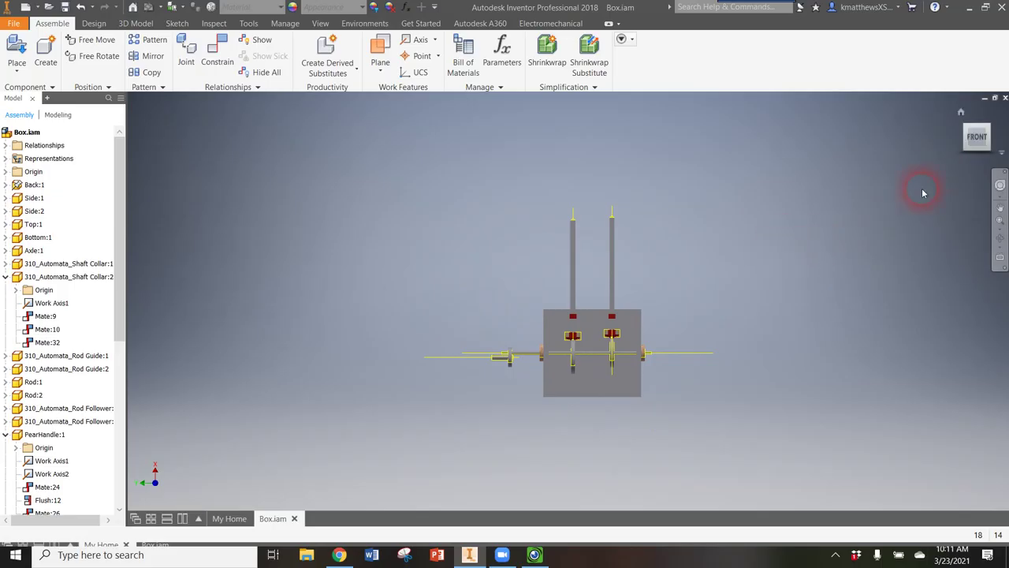
pyautogui.rightClick(975, 140)
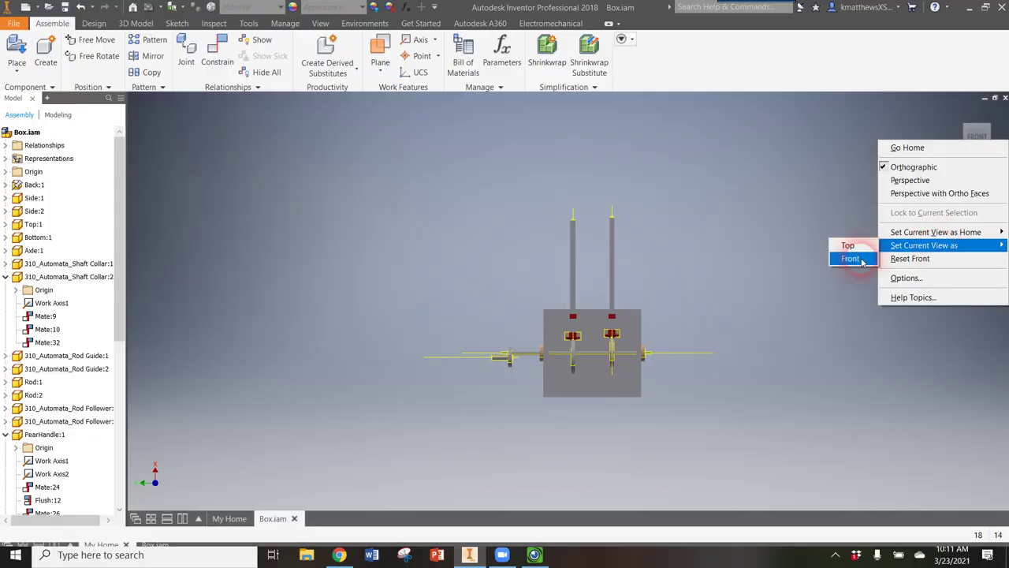
pyautogui.click(861, 260)
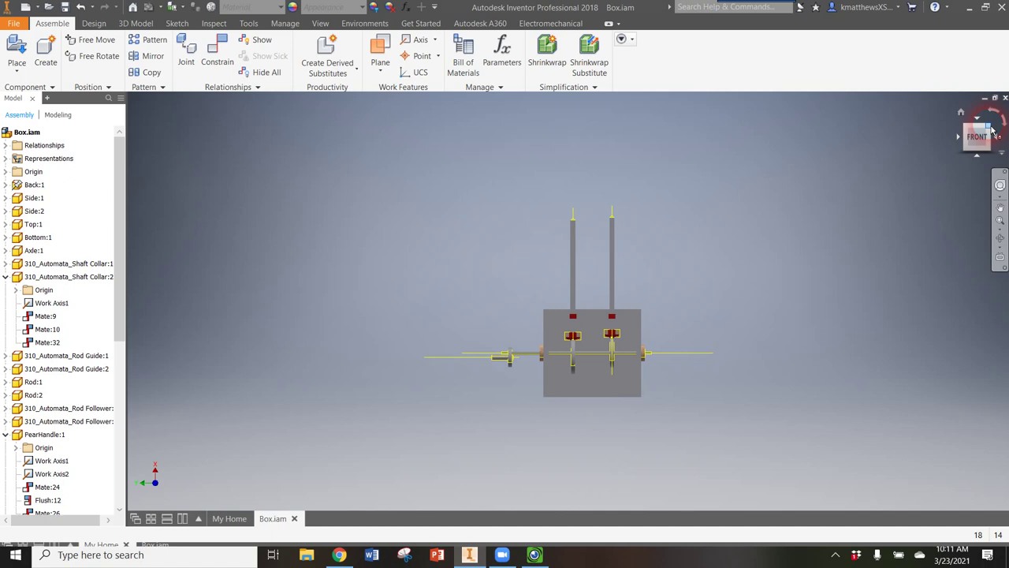
# Step: Make the isometric corner view the Home view using Fit to View
pyautogui.click(991, 127)
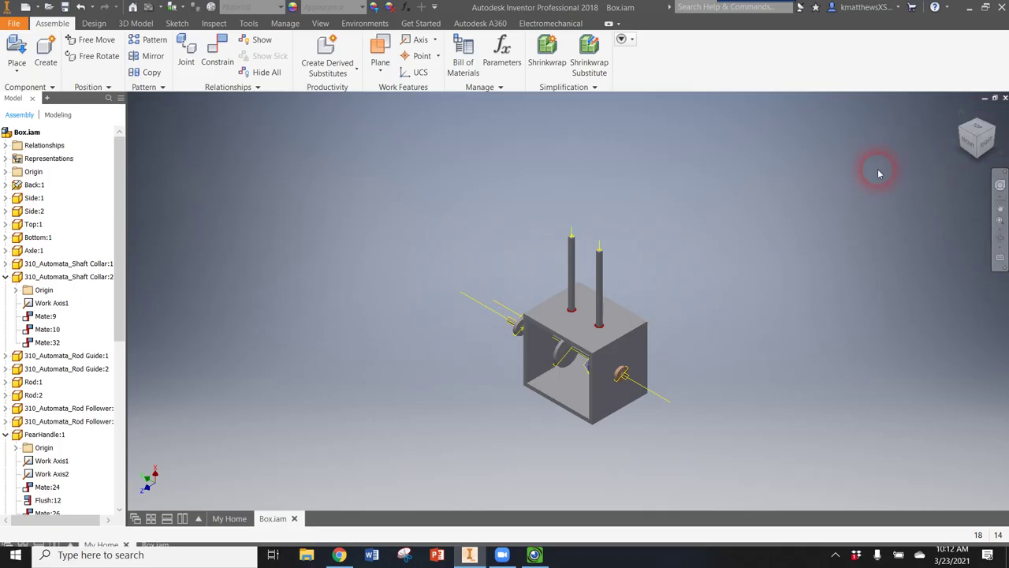
pyautogui.rightClick(977, 136)
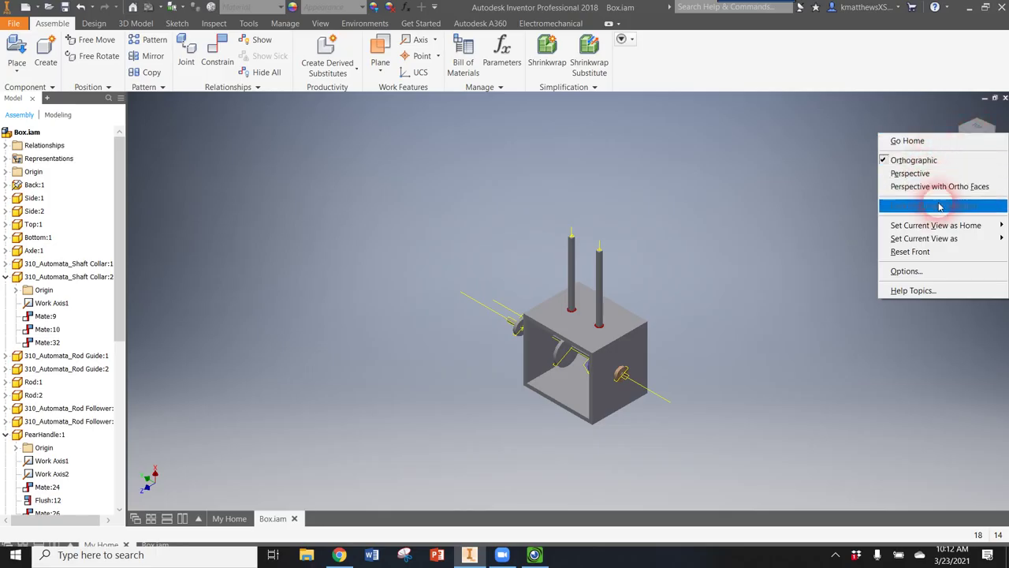
pyautogui.moveTo(931, 226)
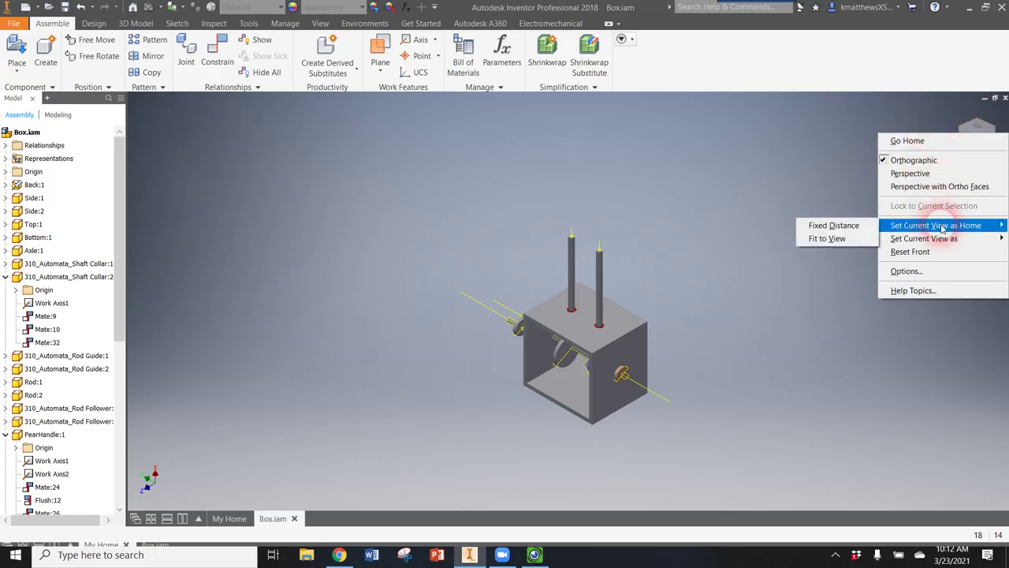
pyautogui.click(828, 239)
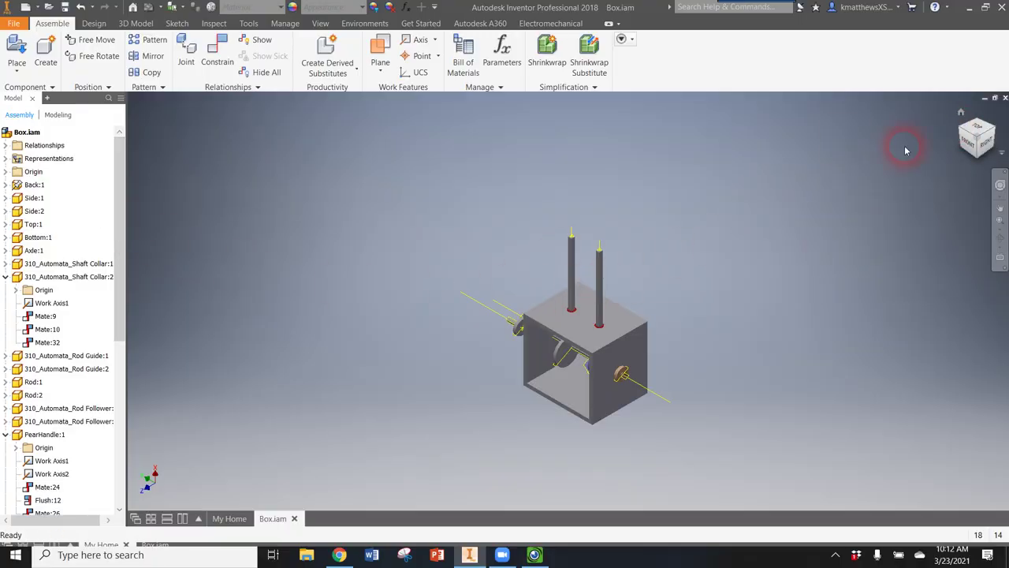
pyautogui.click(959, 115)
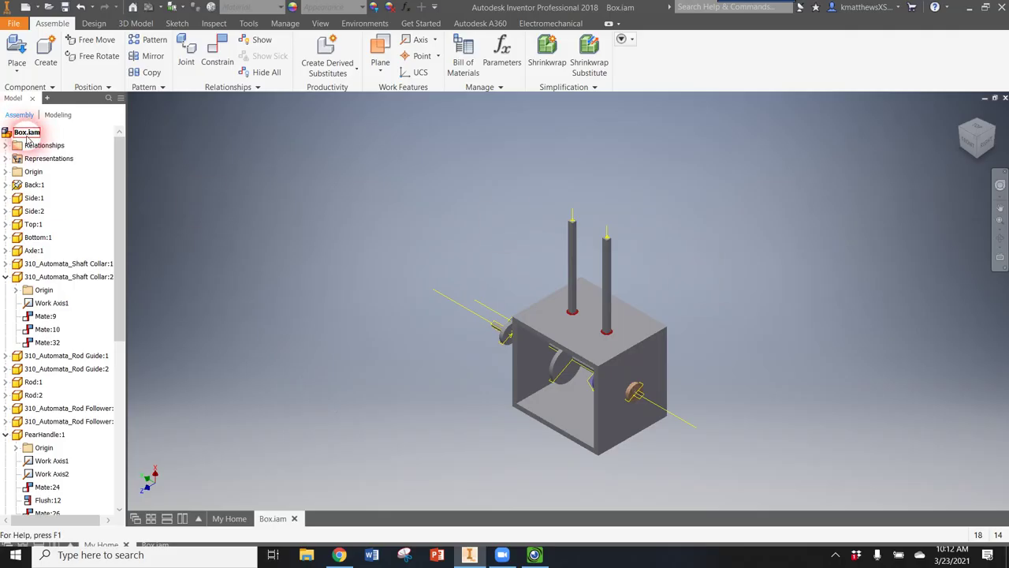
# Step: Save the Box assembly and close its tab
pyautogui.click(38, 49)
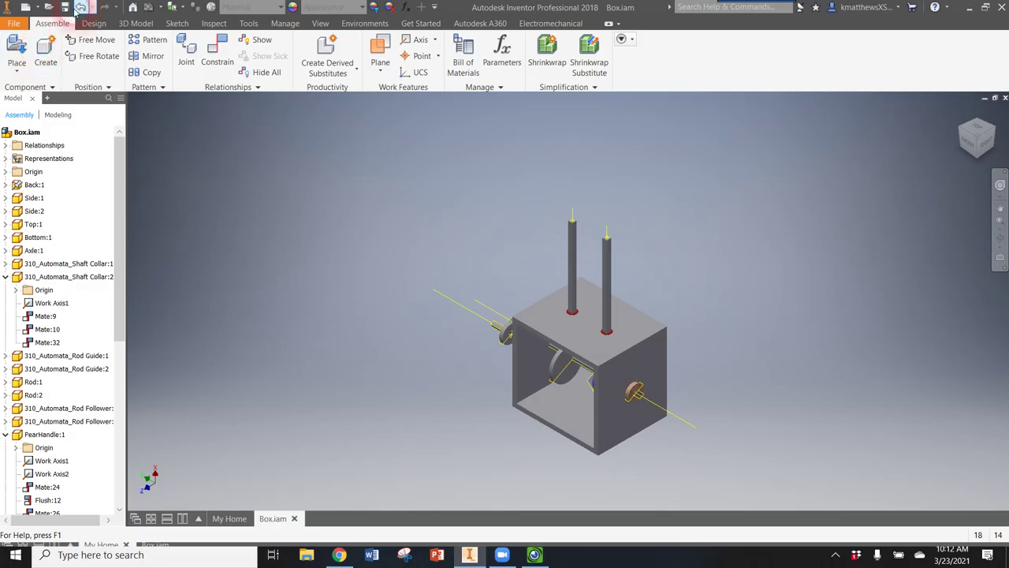
pyautogui.click(67, 10)
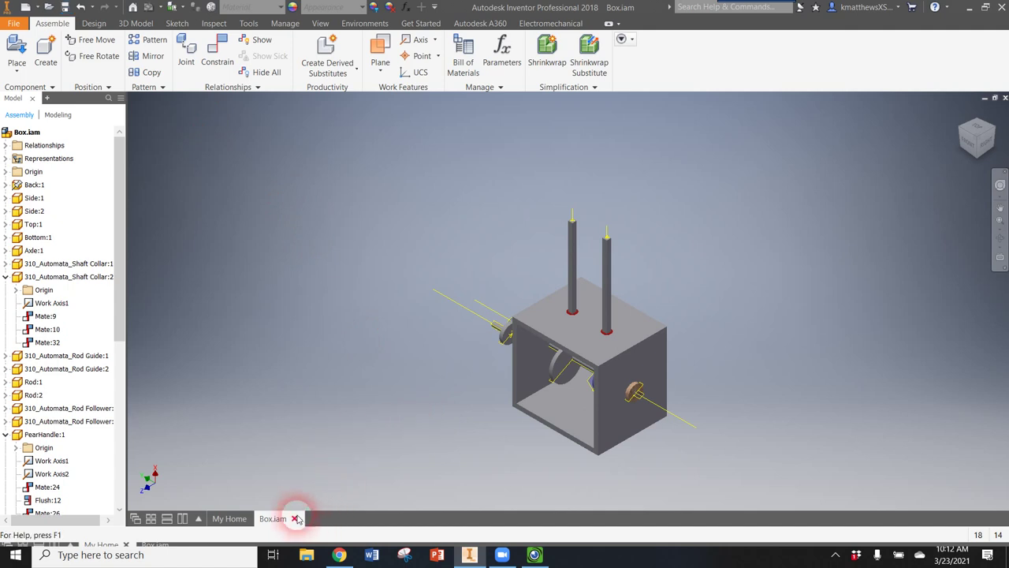
pyautogui.click(294, 518)
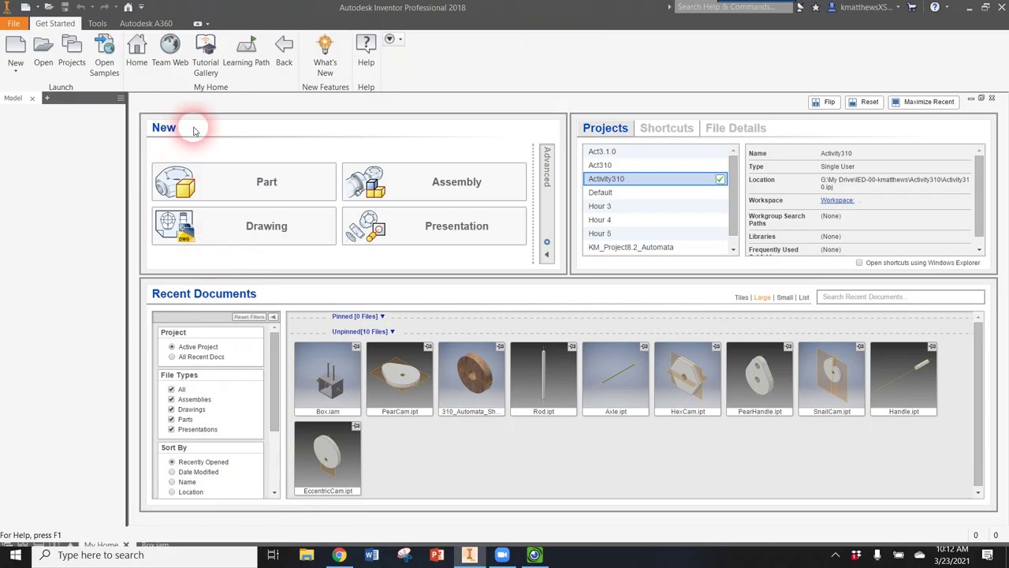
# Step: Create a new presentation from the Standard.ipn template
pyautogui.click(22, 49)
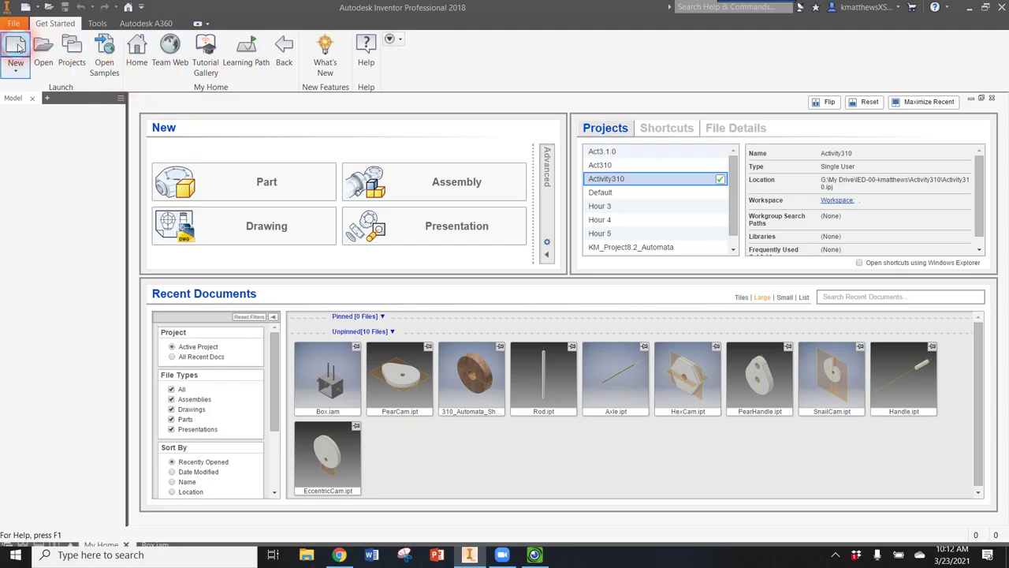
pyautogui.click(16, 47)
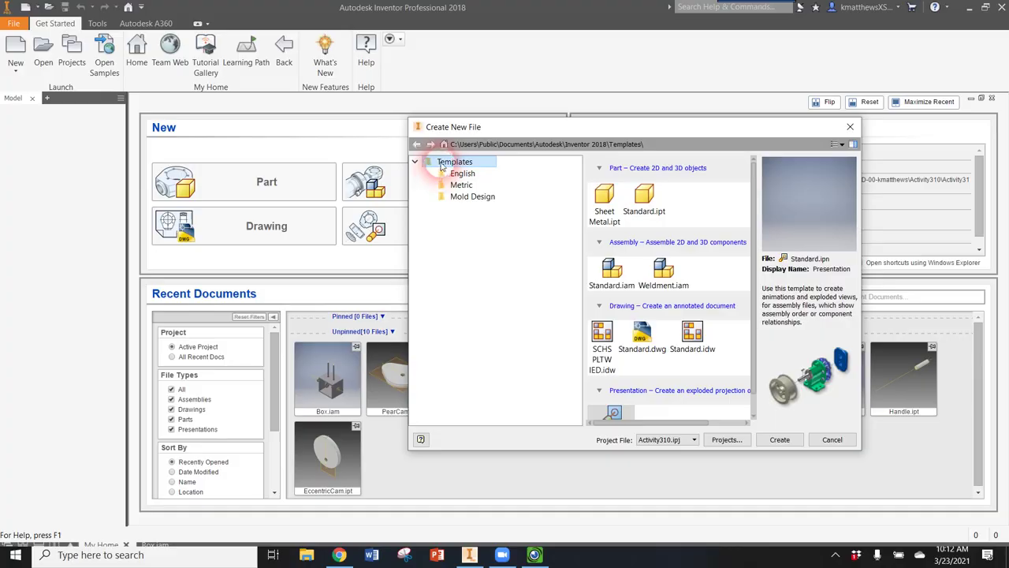
pyautogui.click(444, 162)
pyautogui.scroll(-1, 757, 229)
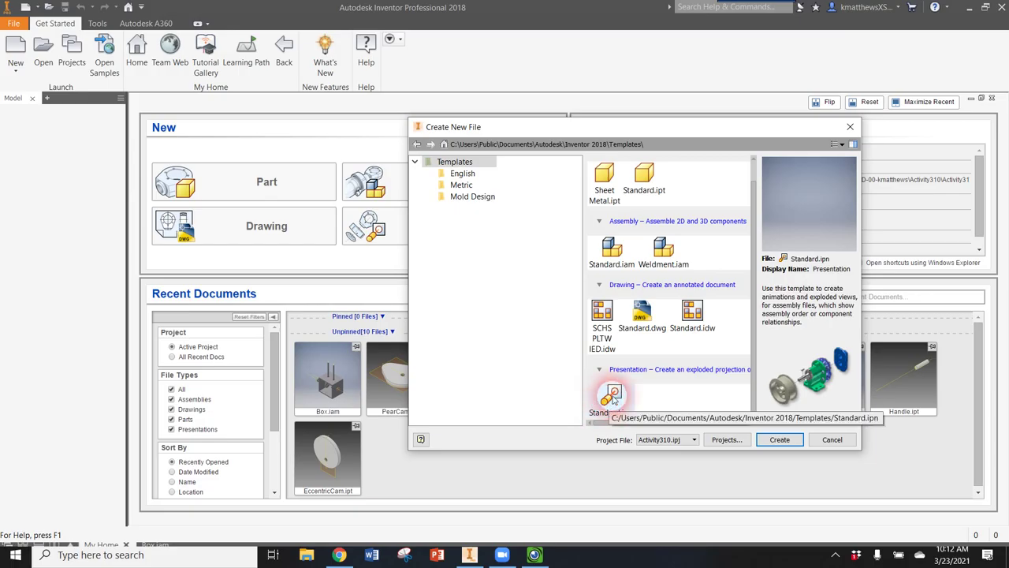
pyautogui.click(778, 439)
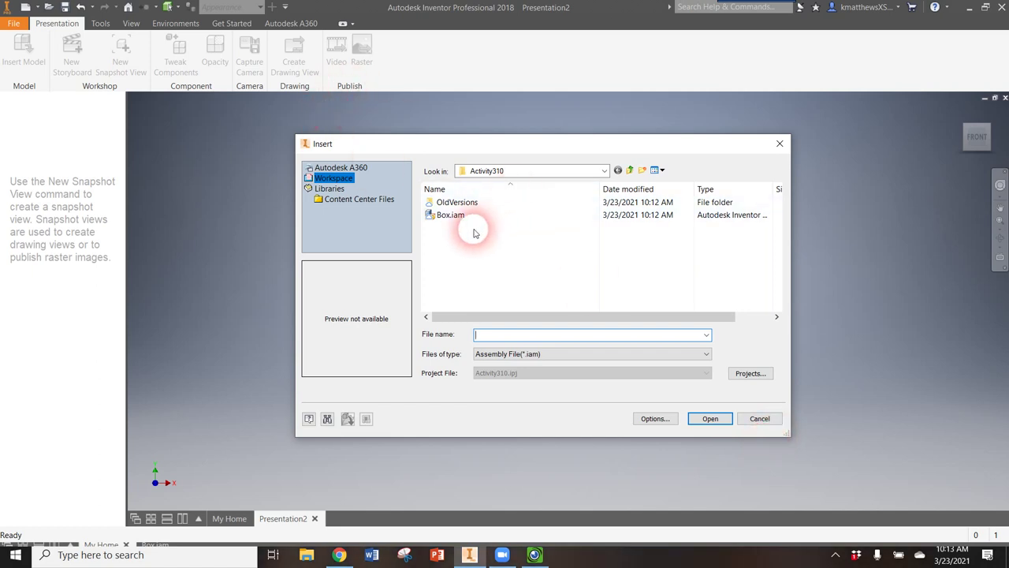
# Step: Insert Box.iam into the new presentation
pyautogui.click(451, 216)
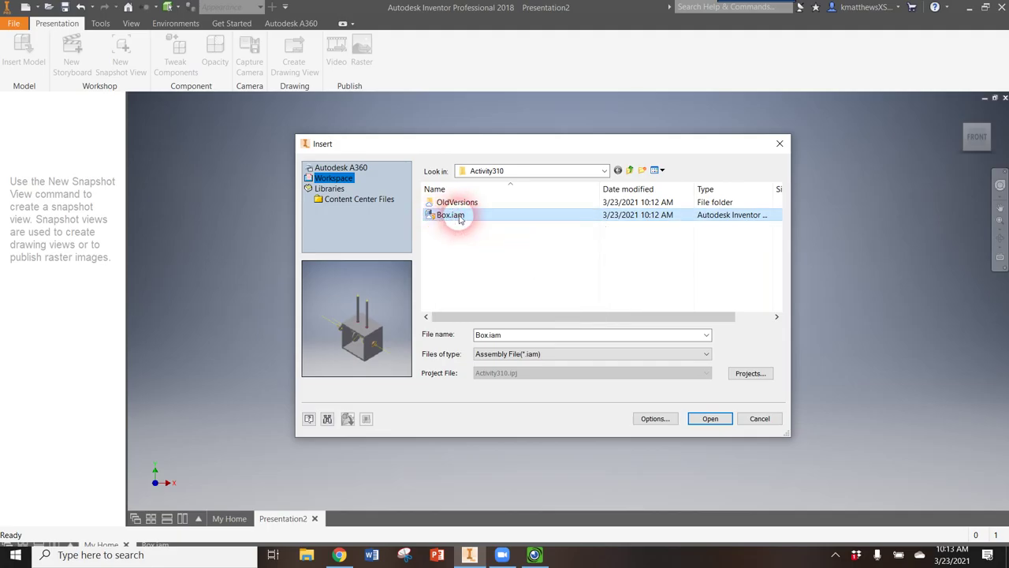
pyautogui.click(711, 419)
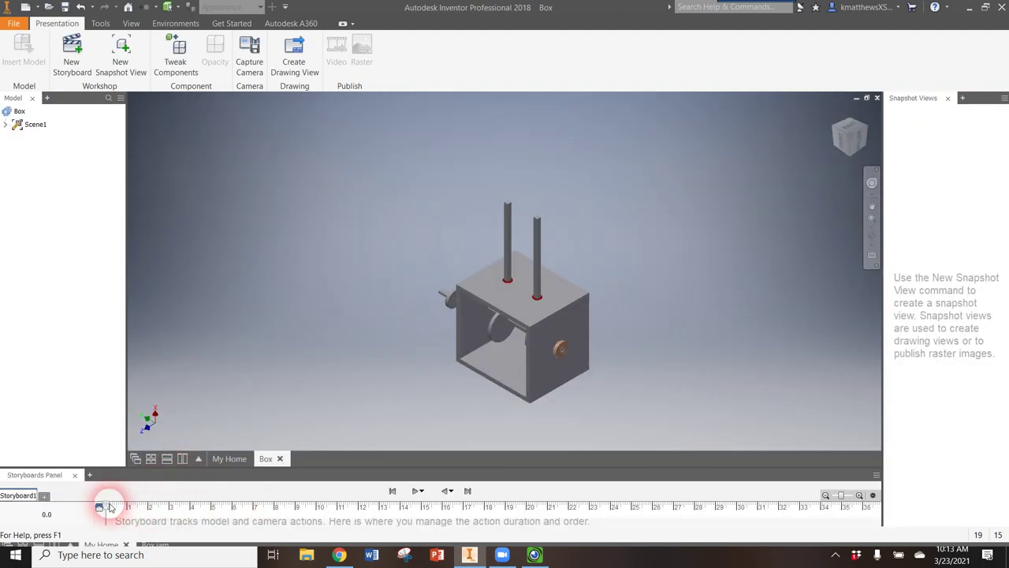
# Step: Move the storyboard time to 15.3 s and lift the top plate upward off the posts
pyautogui.moveTo(118, 505); pyautogui.dragTo(428, 514)
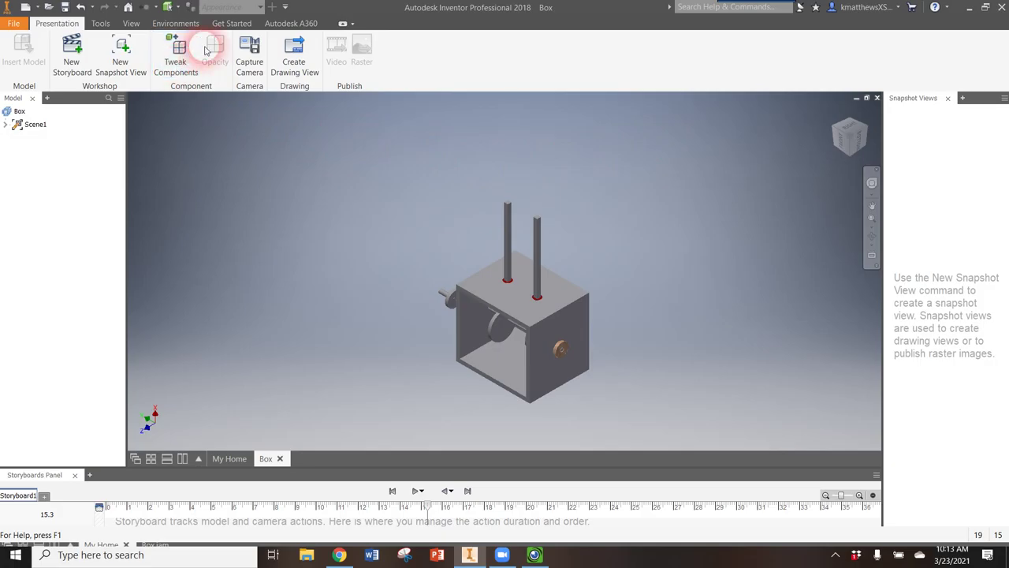
pyautogui.click(177, 47)
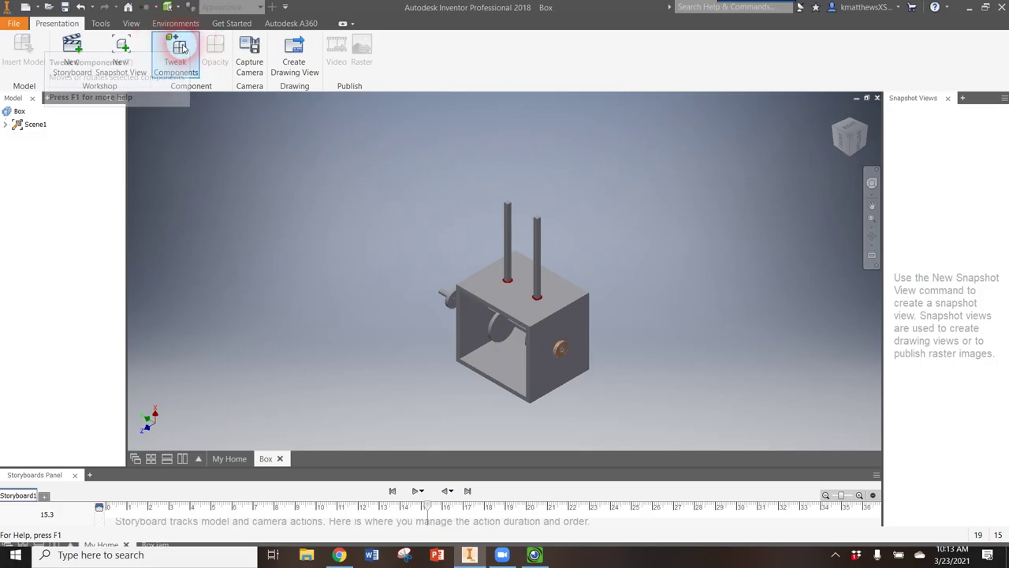
pyautogui.click(181, 47)
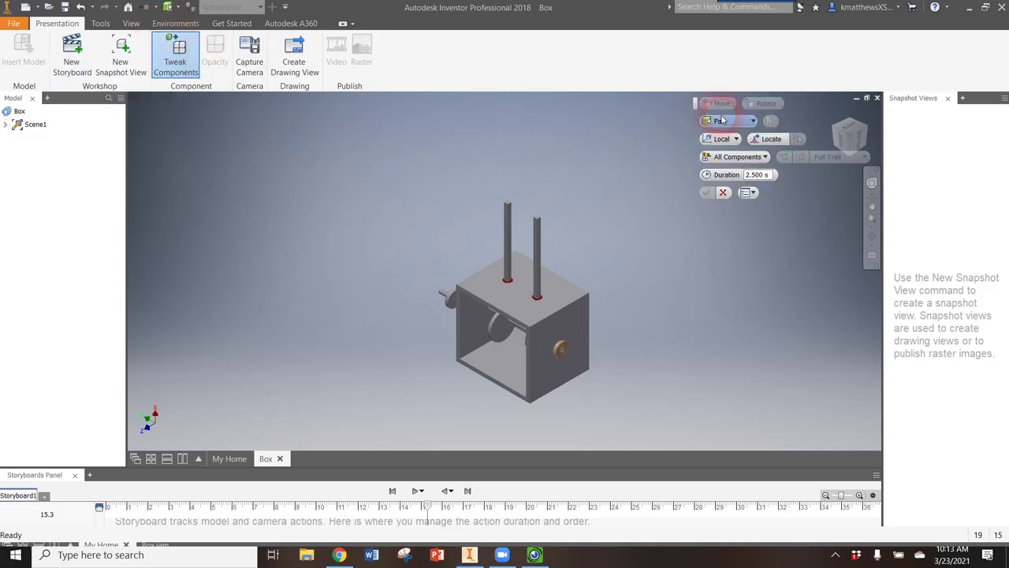
pyautogui.click(514, 304)
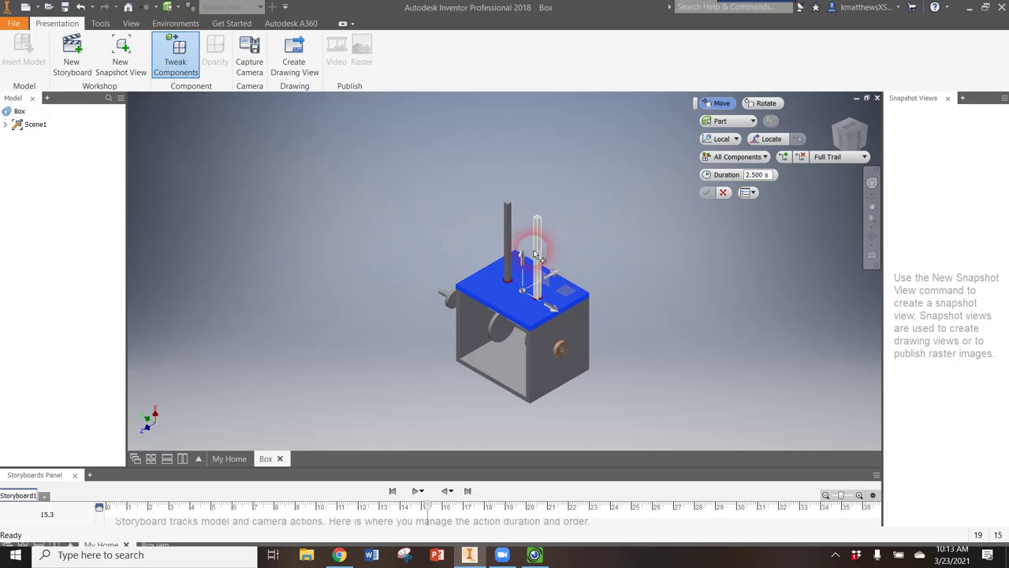
pyautogui.moveTo(522, 255); pyautogui.dragTo(519, 163)
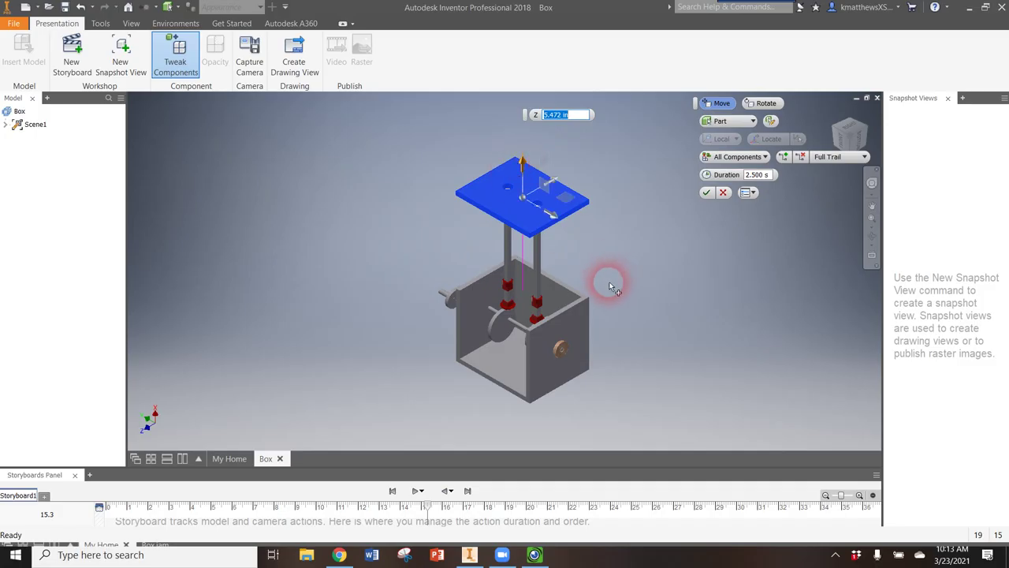
pyautogui.scroll(3, 603, 287)
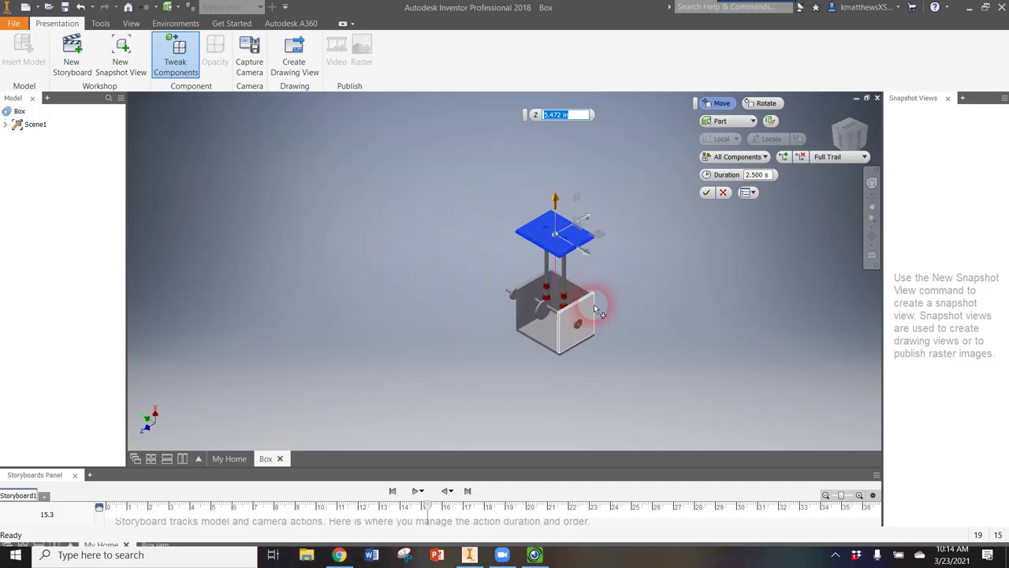
# Step: Drop the bottom panel below the box and pull an inner panel out
pyautogui.click(543, 339)
pyautogui.click(552, 318)
pyautogui.moveTo(552, 302); pyautogui.dragTo(544, 341)
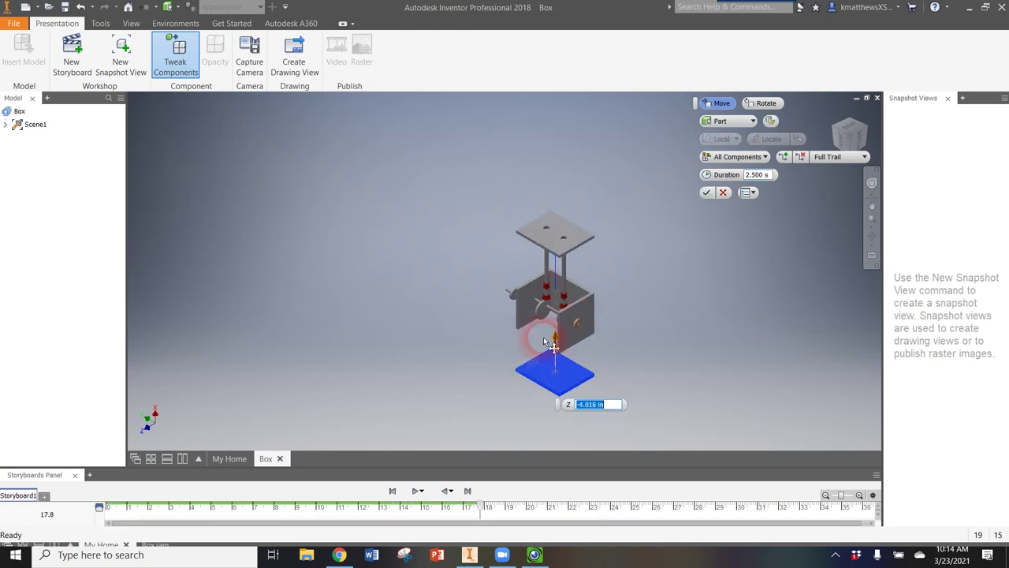
pyautogui.click(580, 294)
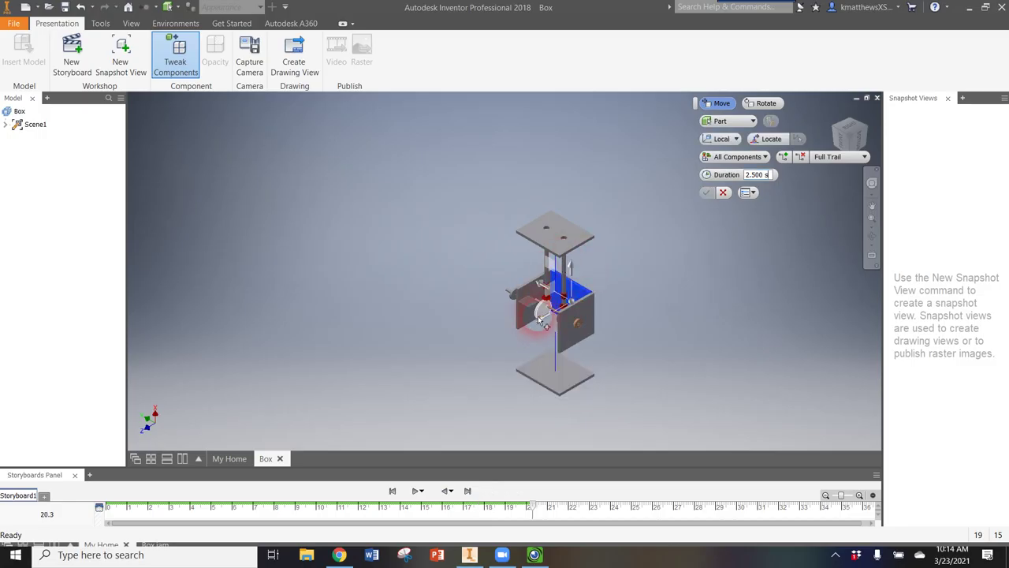
pyautogui.moveTo(542, 325); pyautogui.dragTo(524, 308)
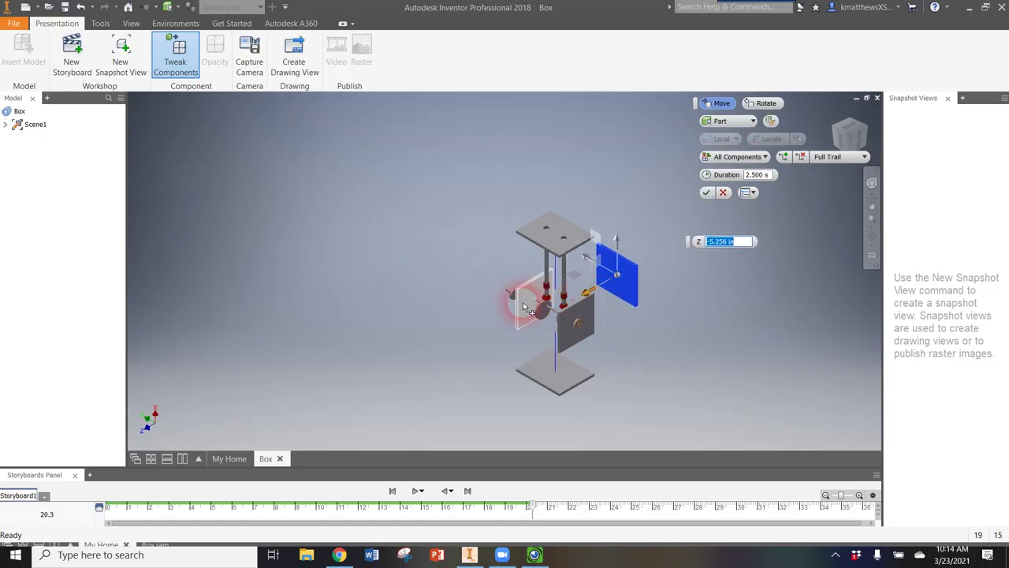
pyautogui.click(510, 294)
# Step: Slide several parts and the left front panel out toward the upper left
pyautogui.click(499, 301)
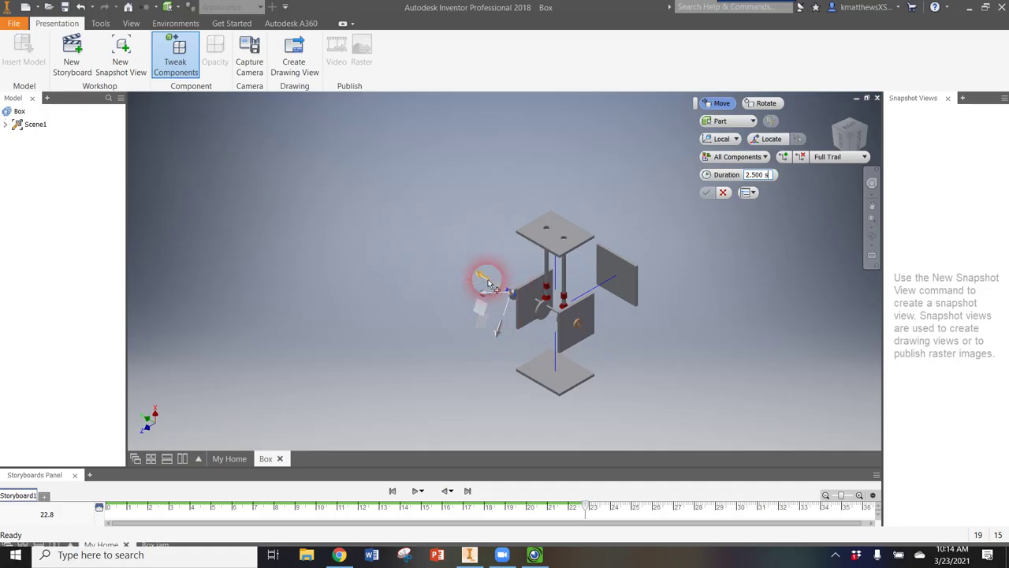
pyautogui.moveTo(488, 279); pyautogui.dragTo(444, 244)
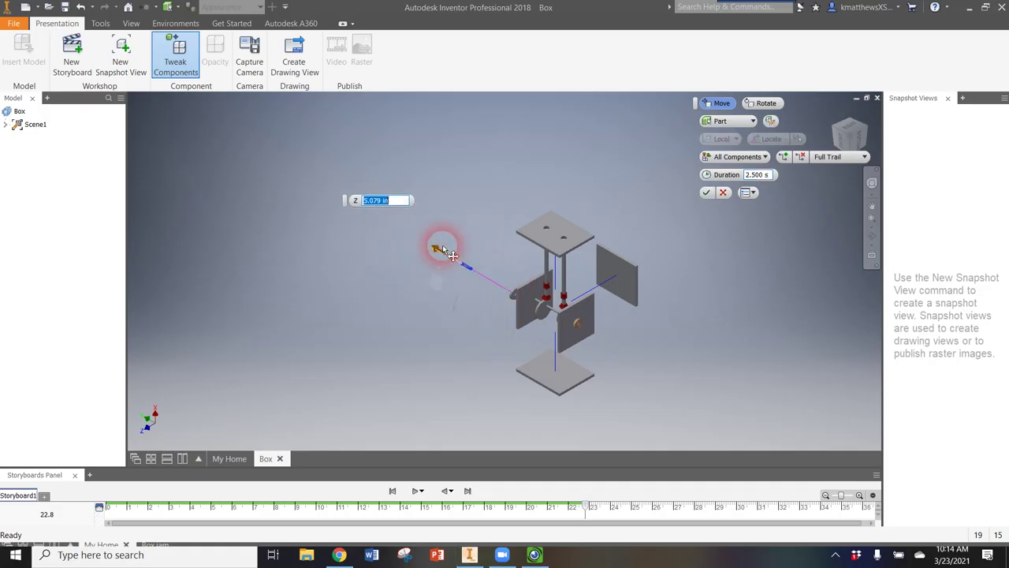
pyautogui.click(513, 301)
pyautogui.click(497, 277)
pyautogui.moveTo(488, 281); pyautogui.dragTo(467, 266)
pyautogui.click(529, 295)
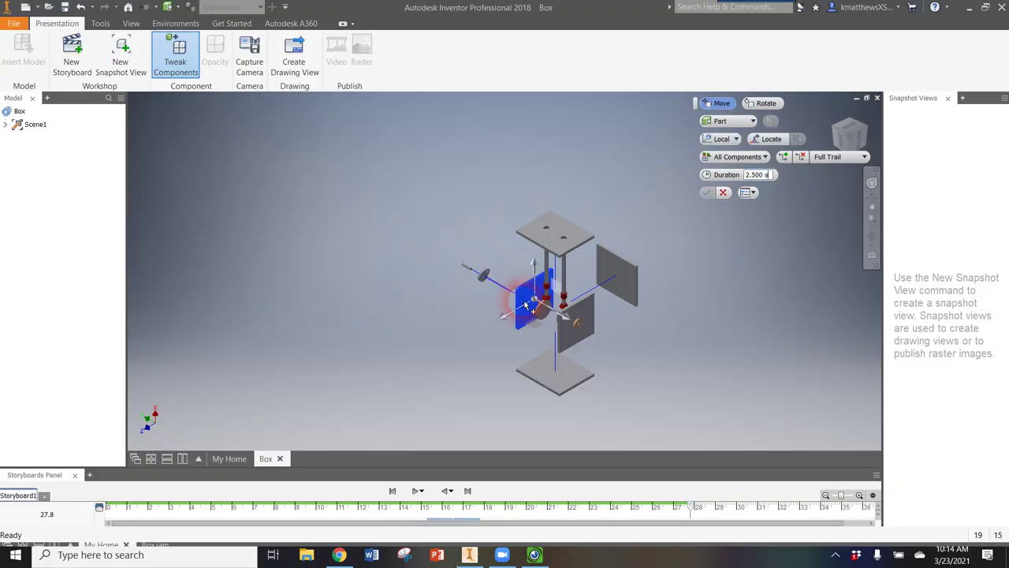
pyautogui.moveTo(558, 319); pyautogui.dragTo(532, 301)
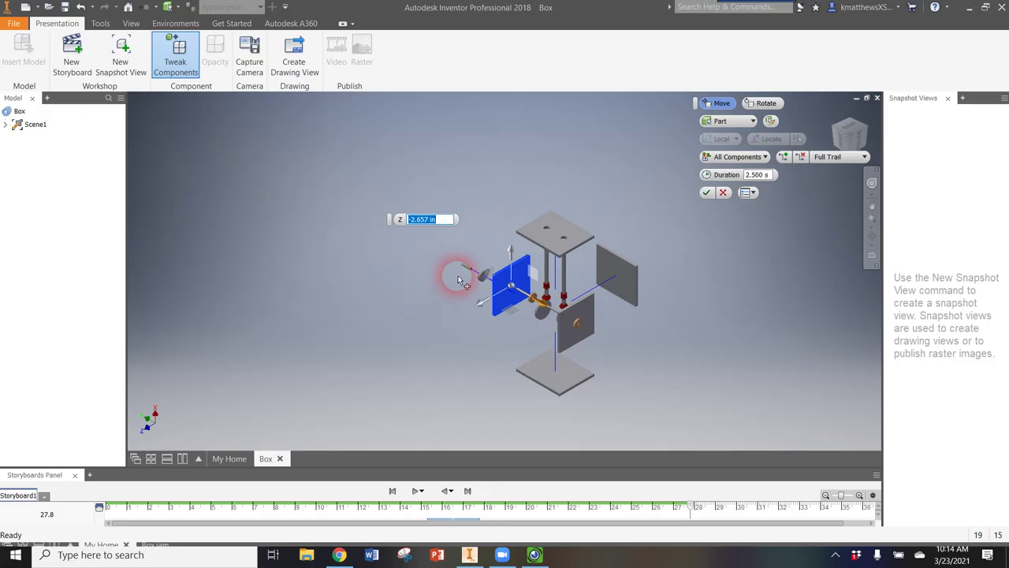
pyautogui.click(464, 265)
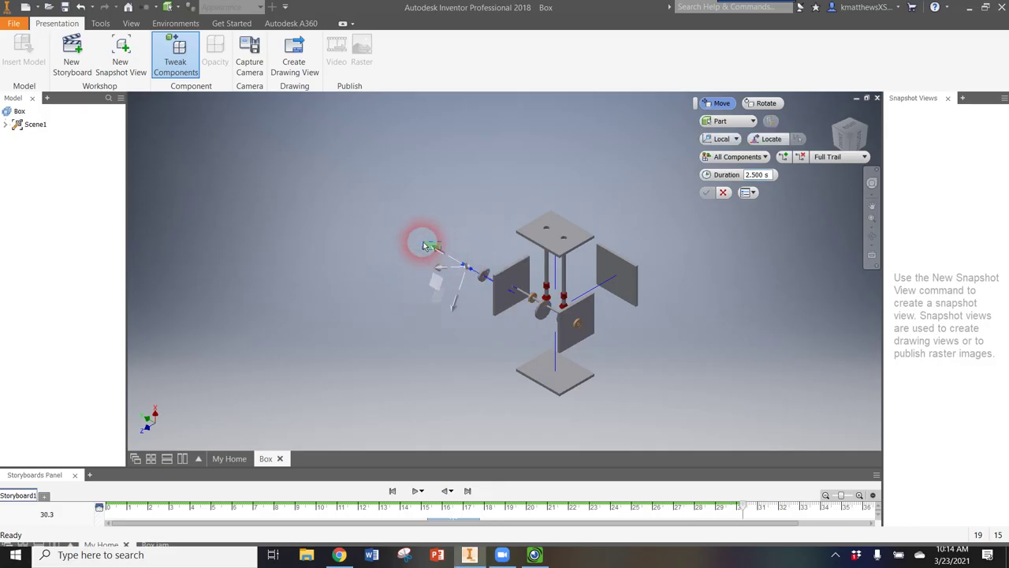
pyautogui.moveTo(439, 250)
pyautogui.mouseDown()
pyautogui.moveTo(428, 237)
pyautogui.moveTo(477, 276)
pyautogui.moveTo(479, 263)
pyautogui.moveTo(468, 269)
pyautogui.moveTo(443, 253)
pyautogui.mouseUp()
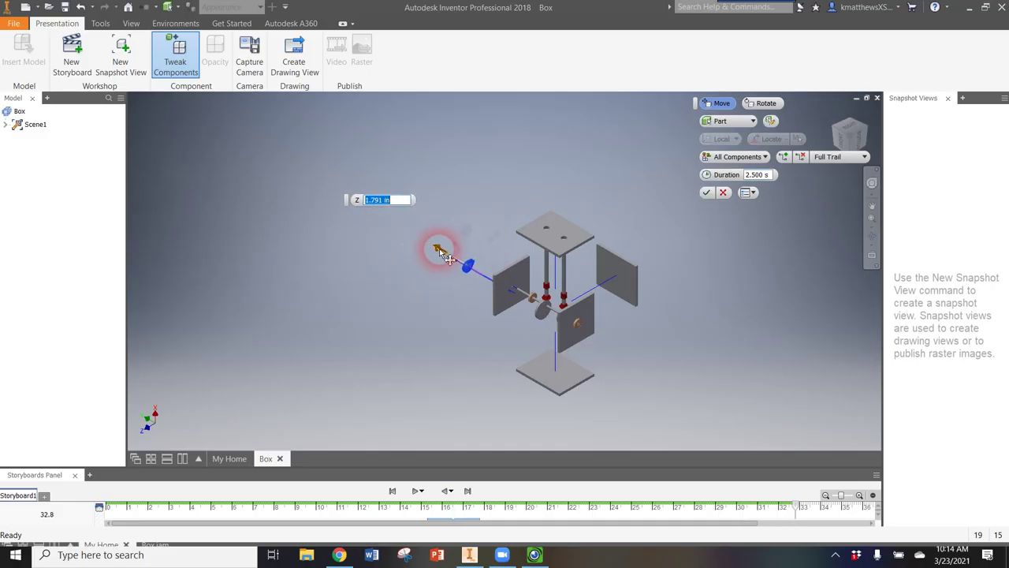
# Step: Slide the side plate out left and move the pin outward along its axis
pyautogui.click(505, 286)
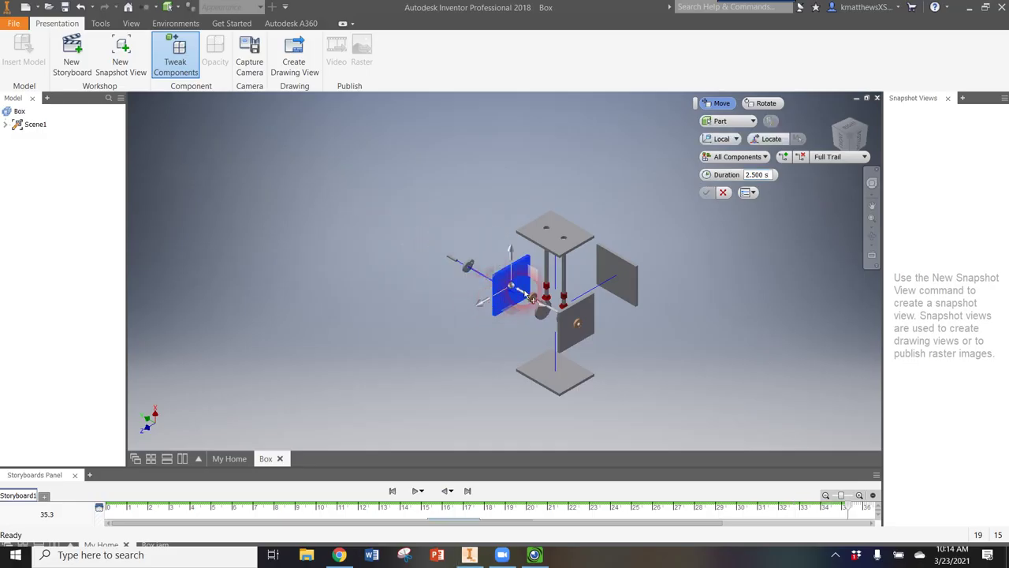
pyautogui.moveTo(552, 313); pyautogui.dragTo(486, 270)
pyautogui.click(533, 304)
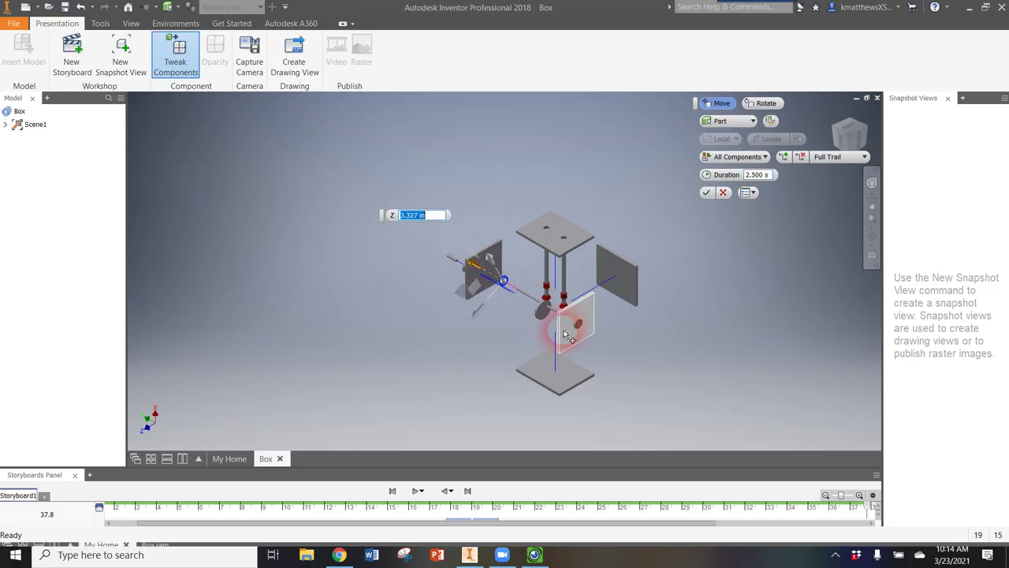
pyautogui.click(462, 271)
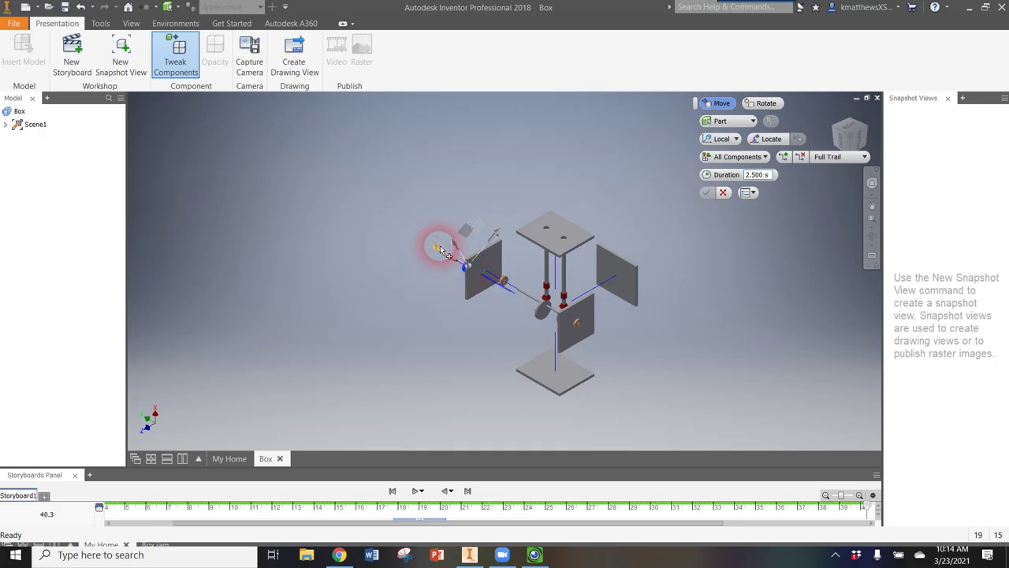
pyautogui.click(434, 245)
pyautogui.moveTo(433, 245); pyautogui.dragTo(412, 247)
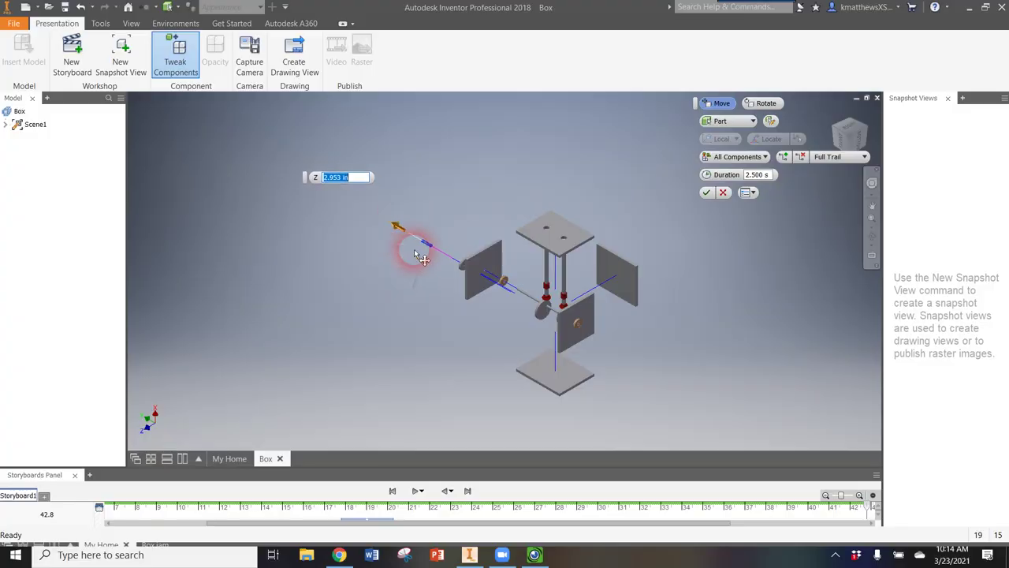
pyautogui.click(465, 270)
# Step: Slide the part near the right panel left along the shaft
pyautogui.moveTo(465, 270); pyautogui.dragTo(422, 240)
pyautogui.click(549, 309)
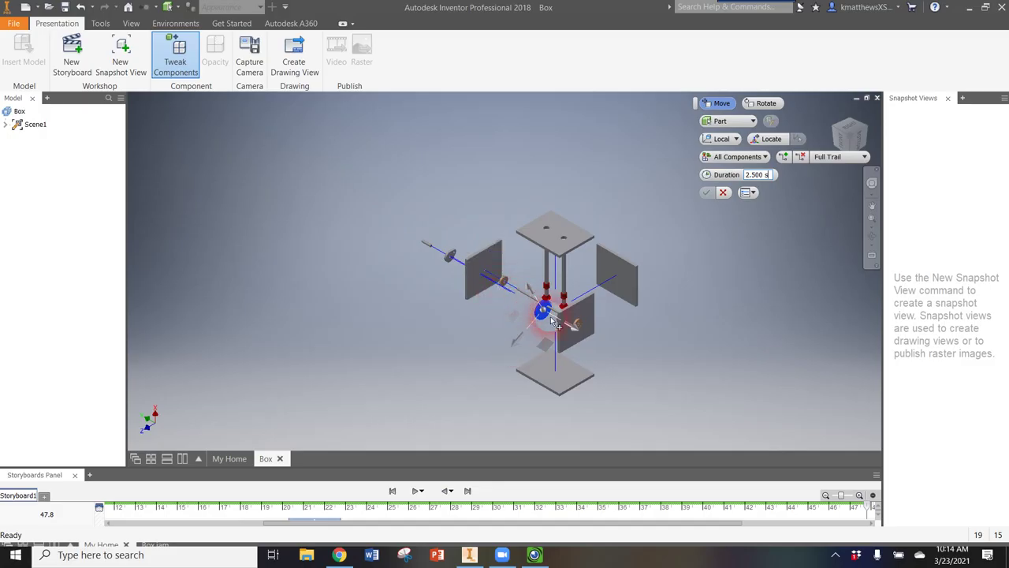
pyautogui.moveTo(569, 325); pyautogui.dragTo(479, 268)
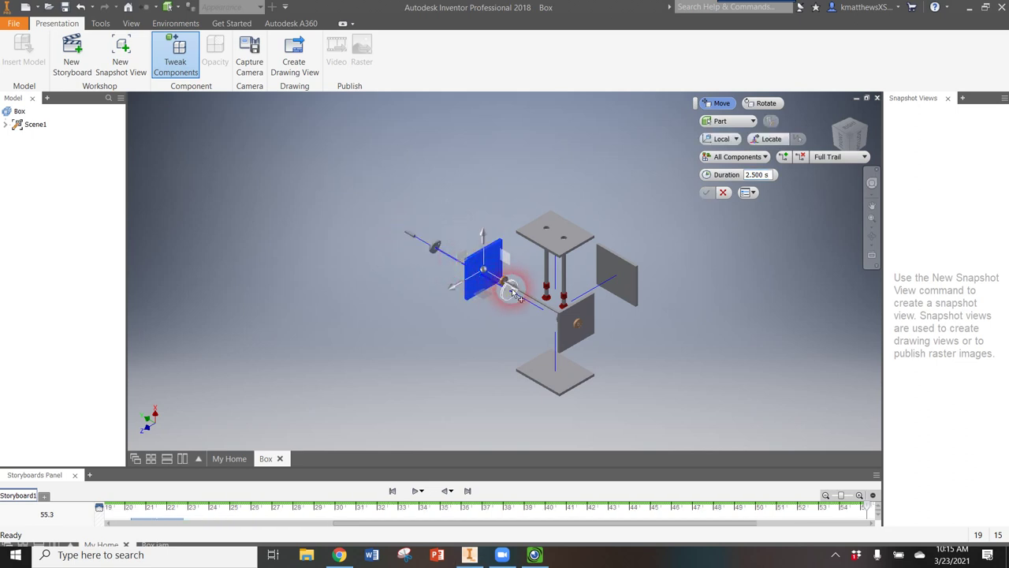
pyautogui.moveTo(519, 296)
pyautogui.mouseDown()
pyautogui.moveTo(489, 282)
pyautogui.moveTo(477, 299)
pyautogui.moveTo(468, 266)
pyautogui.moveTo(490, 297)
pyautogui.moveTo(541, 315)
pyautogui.moveTo(531, 298)
pyautogui.mouseUp()
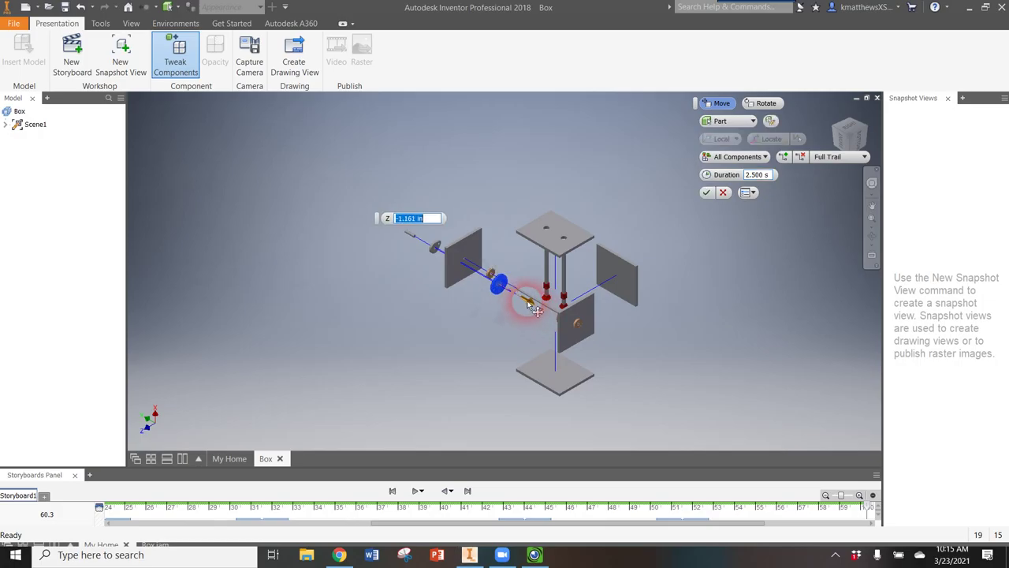
# Step: Move the right front plate to the lower right and lift two shaft parts above the top plate
pyautogui.click(590, 334)
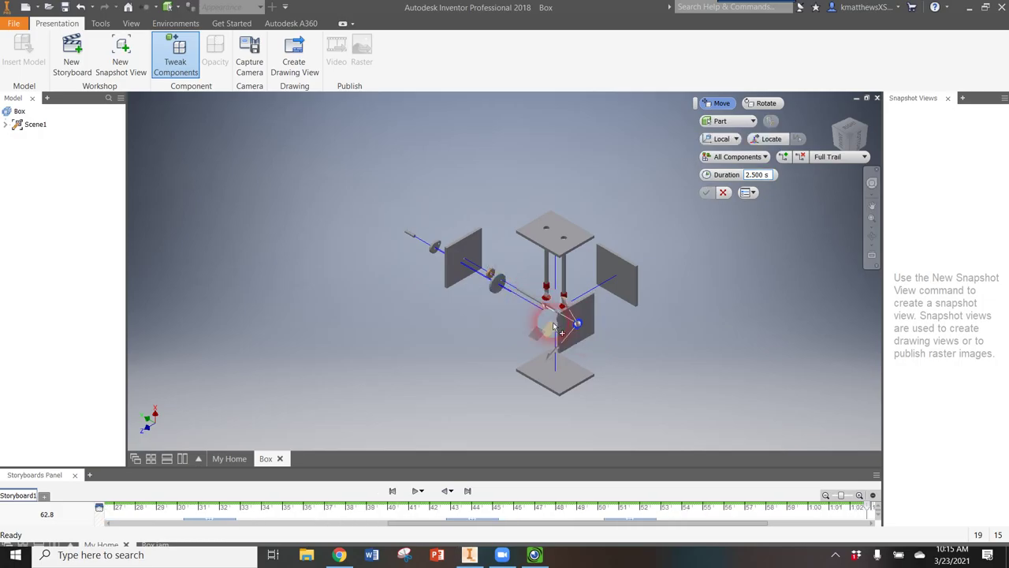
pyautogui.moveTo(549, 312); pyautogui.dragTo(599, 344)
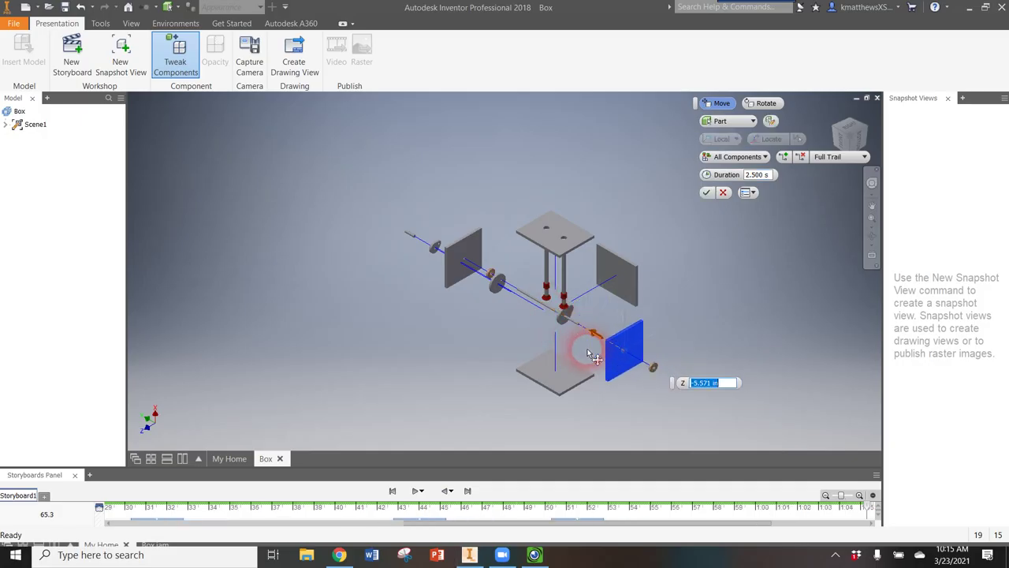
pyautogui.click(565, 285)
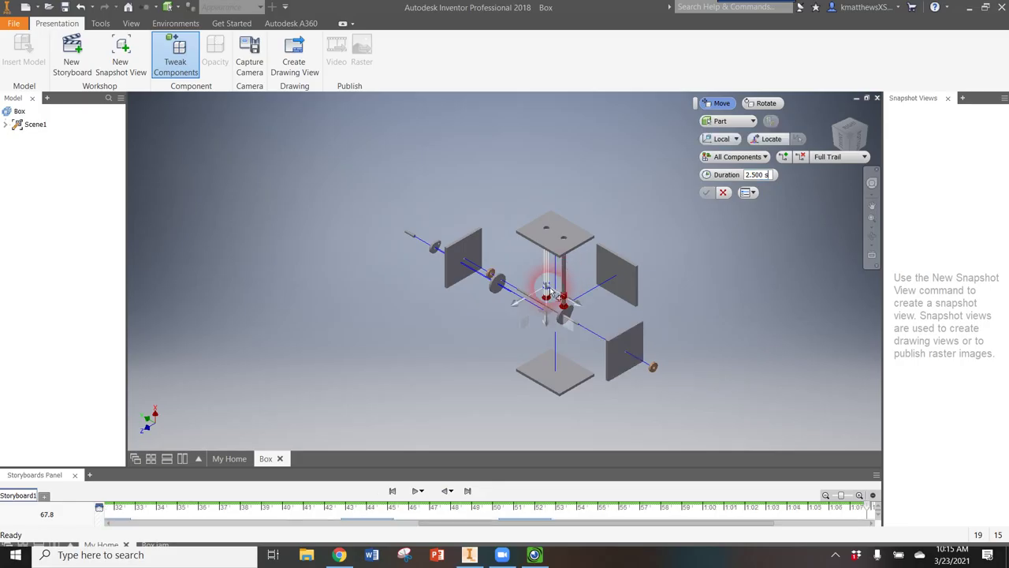
pyautogui.moveTo(550, 323); pyautogui.dragTo(546, 207)
pyautogui.click(565, 315)
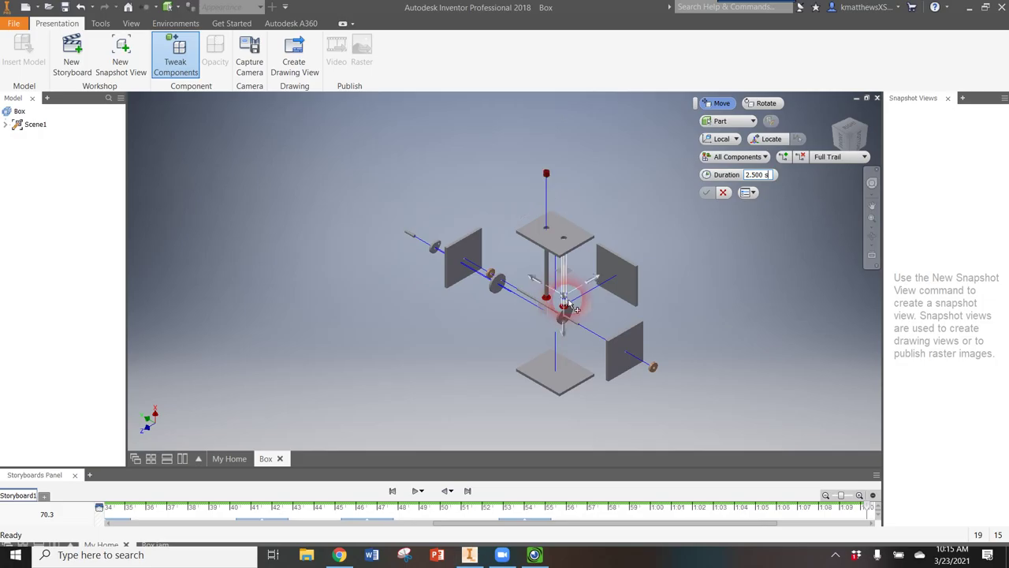
pyautogui.moveTo(568, 337); pyautogui.dragTo(591, 210)
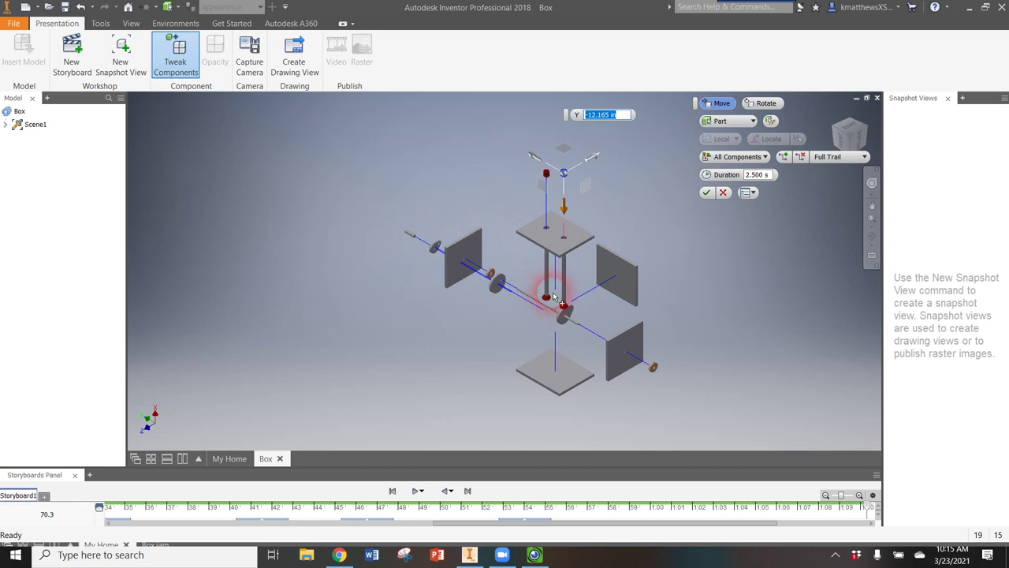
# Step: Raise the rod up above the top plate
pyautogui.click(550, 298)
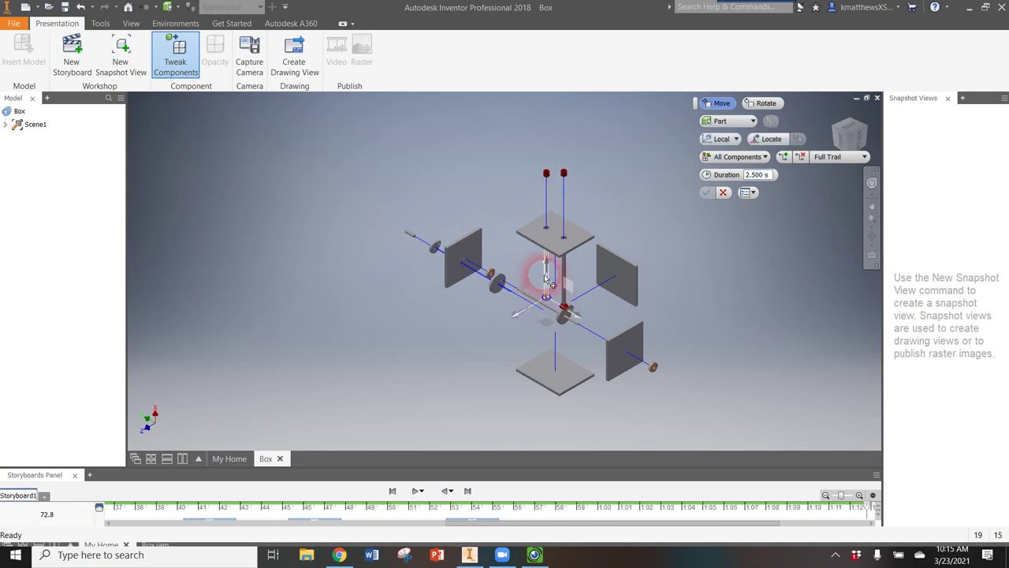
pyautogui.moveTo(546, 283); pyautogui.dragTo(548, 184)
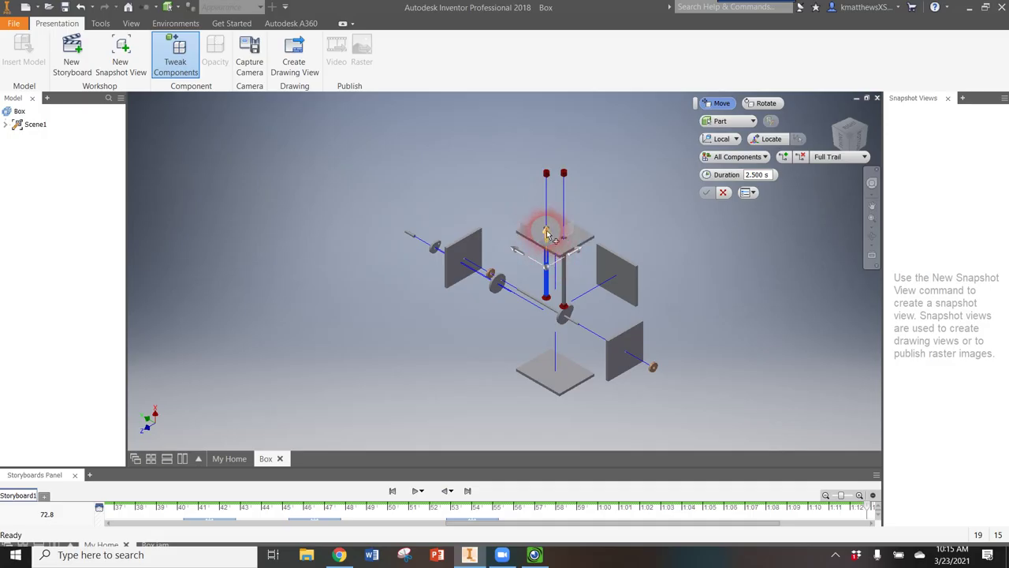
pyautogui.moveTo(549, 235)
pyautogui.mouseDown()
pyautogui.moveTo(525, 124)
pyautogui.moveTo(546, 219)
pyautogui.moveTo(541, 204)
pyautogui.moveTo(561, 175)
pyautogui.moveTo(558, 162)
pyautogui.moveTo(551, 170)
pyautogui.moveTo(572, 170)
pyautogui.moveTo(557, 225)
pyautogui.moveTo(570, 162)
pyautogui.moveTo(581, 161)
pyautogui.moveTo(559, 232)
pyautogui.moveTo(562, 297)
pyautogui.moveTo(574, 181)
pyautogui.moveTo(566, 167)
pyautogui.mouseUp()
pyautogui.press('Return')
# Step: Slide the washer down-right along the shaft, nudge the left plate 0.335 in along Z, and finish tweaking
pyautogui.click(561, 313)
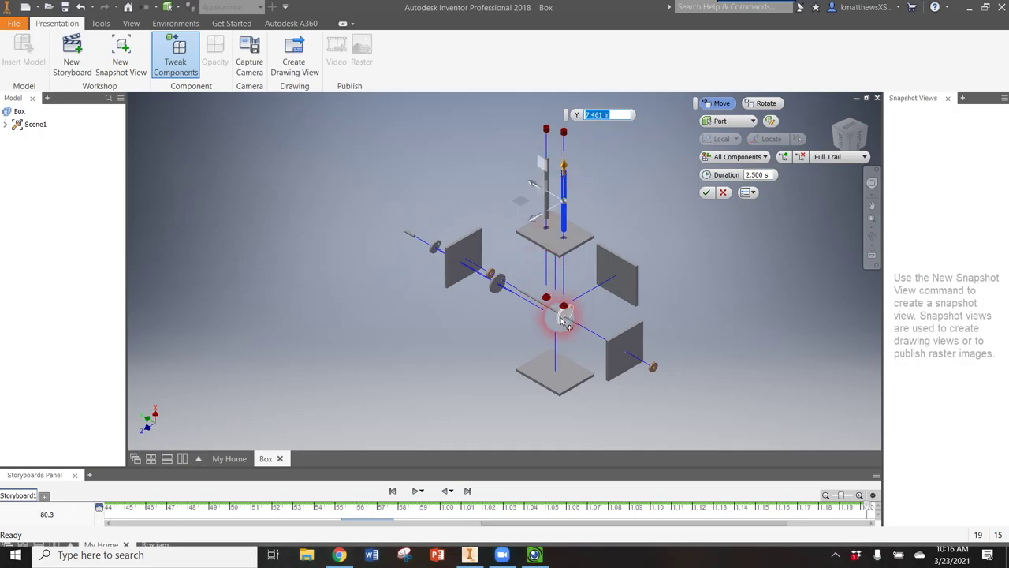
pyautogui.moveTo(535, 344); pyautogui.dragTo(870, 326)
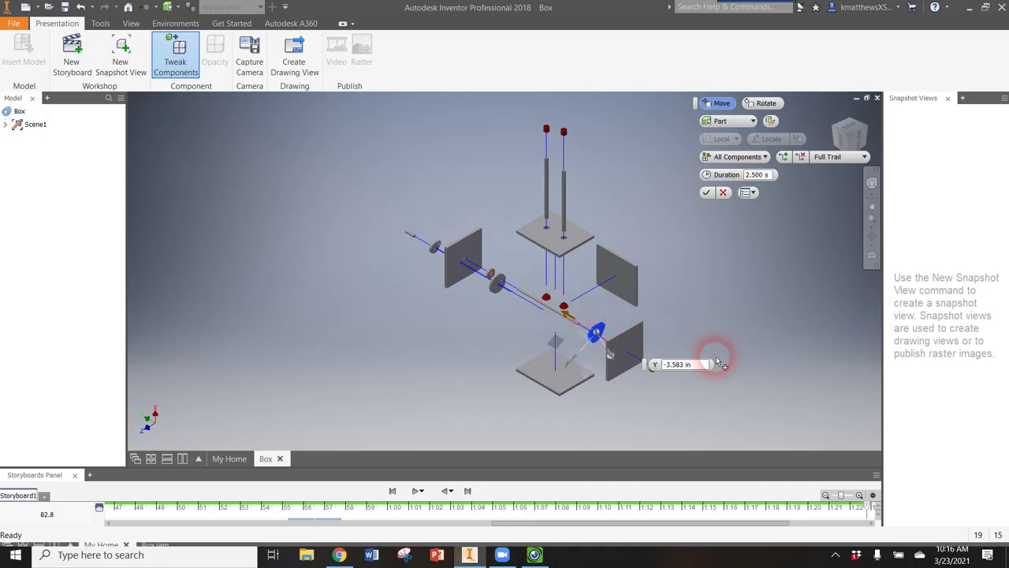
pyautogui.click(651, 373)
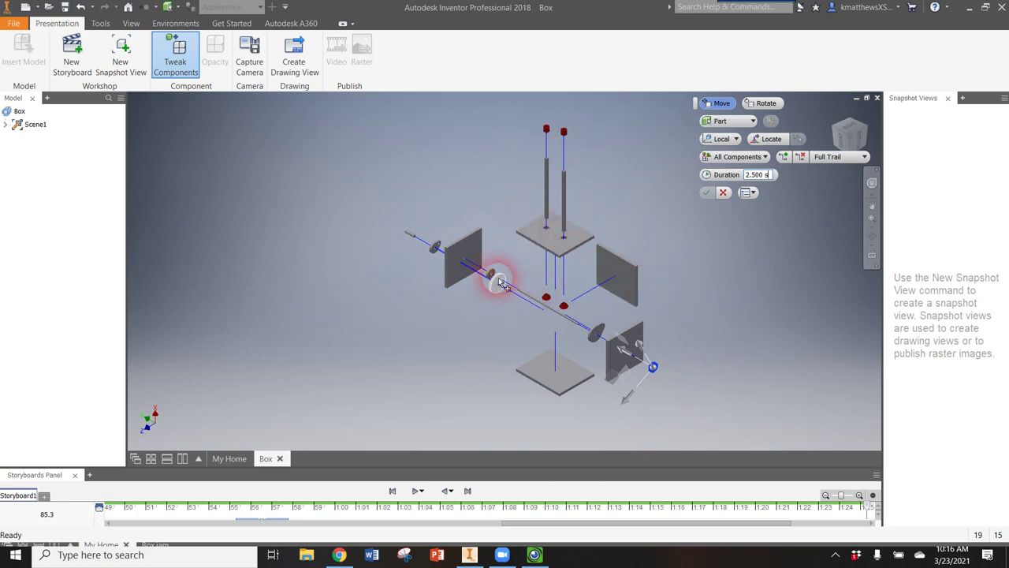
pyautogui.click(462, 285)
pyautogui.click(465, 266)
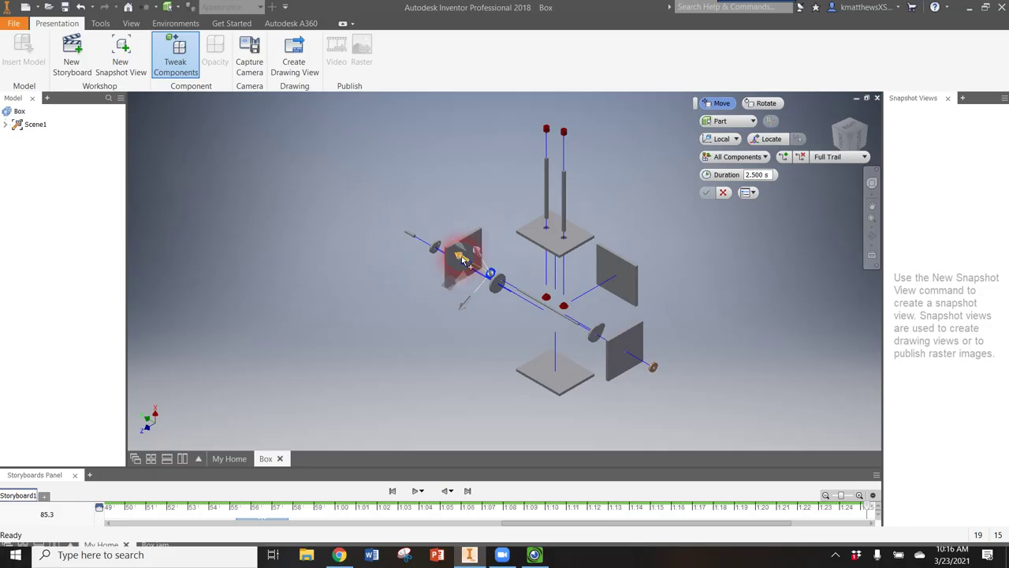
pyautogui.moveTo(463, 260); pyautogui.dragTo(513, 265)
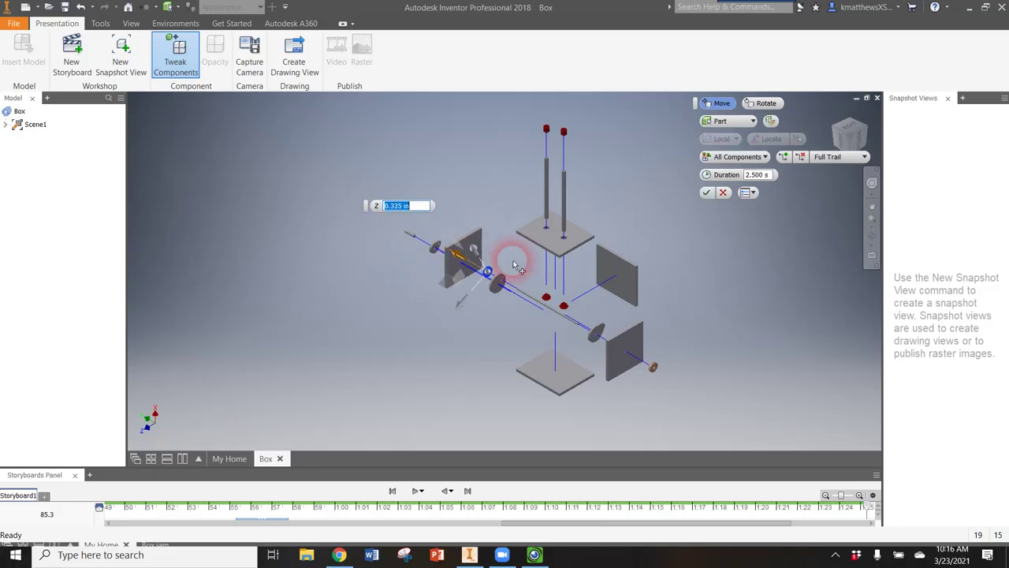
pyautogui.click(706, 199)
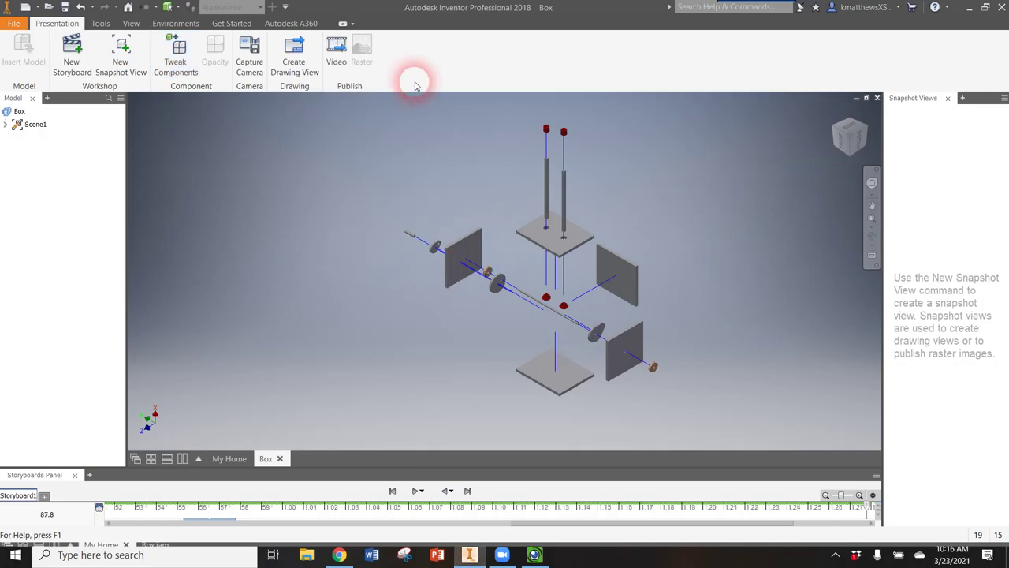
# Step: Create snapshot View1, then save the presentation as ExplodedView.ipn in Activity310
pyautogui.click(123, 47)
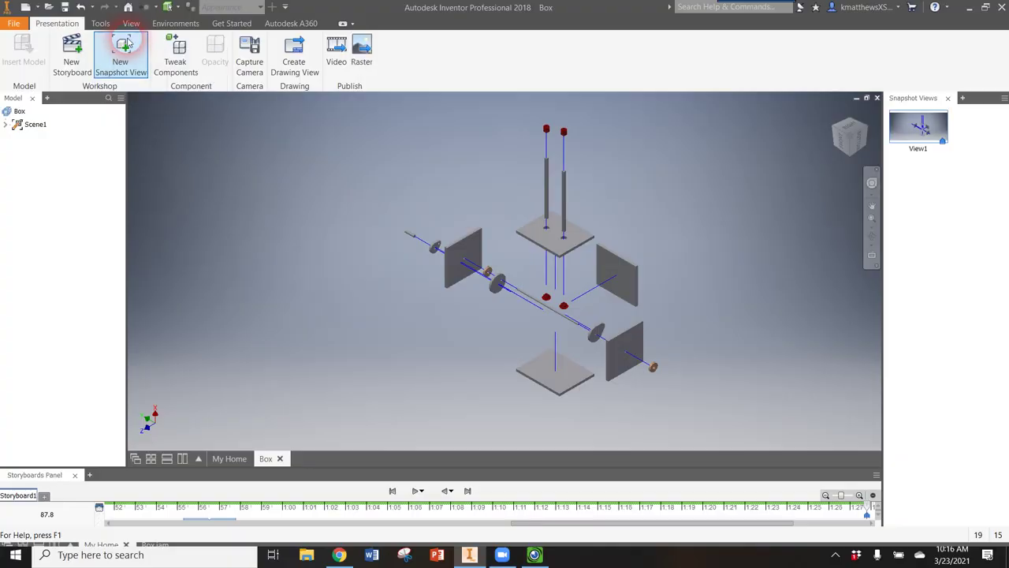
pyautogui.click(65, 8)
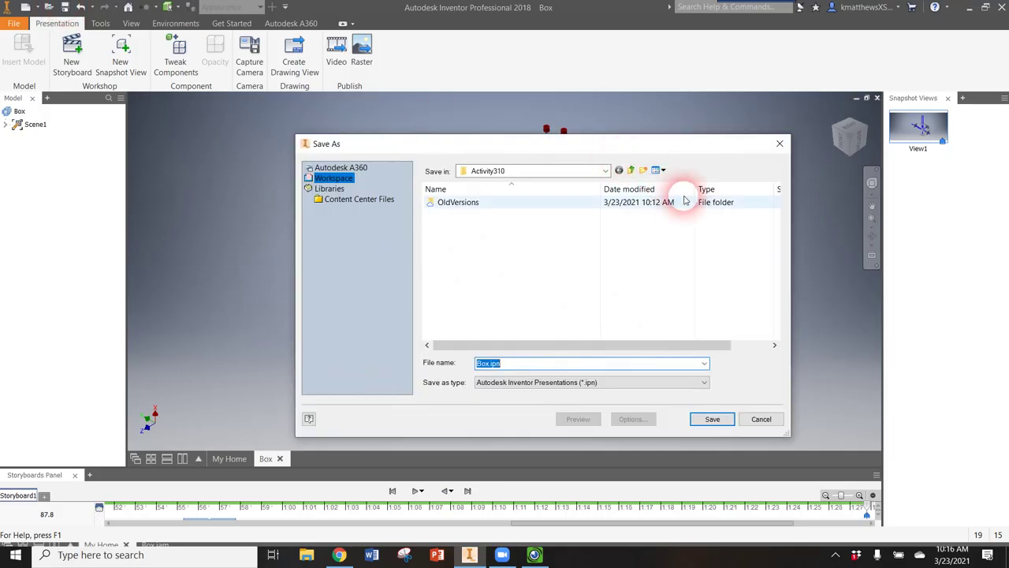
pyautogui.write('ExplodedView')
pyautogui.click(707, 419)
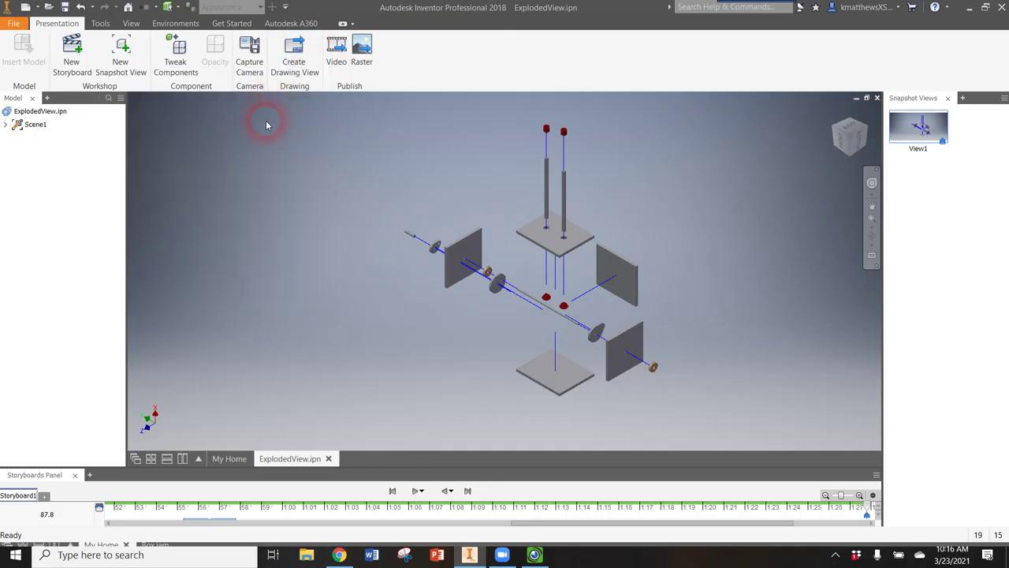
# Step: Create a drawing of View1 on SCHS PLTW IED.idw, entering the designer's name and title AUTOMATA EXPLODED VIEW
pyautogui.click(298, 51)
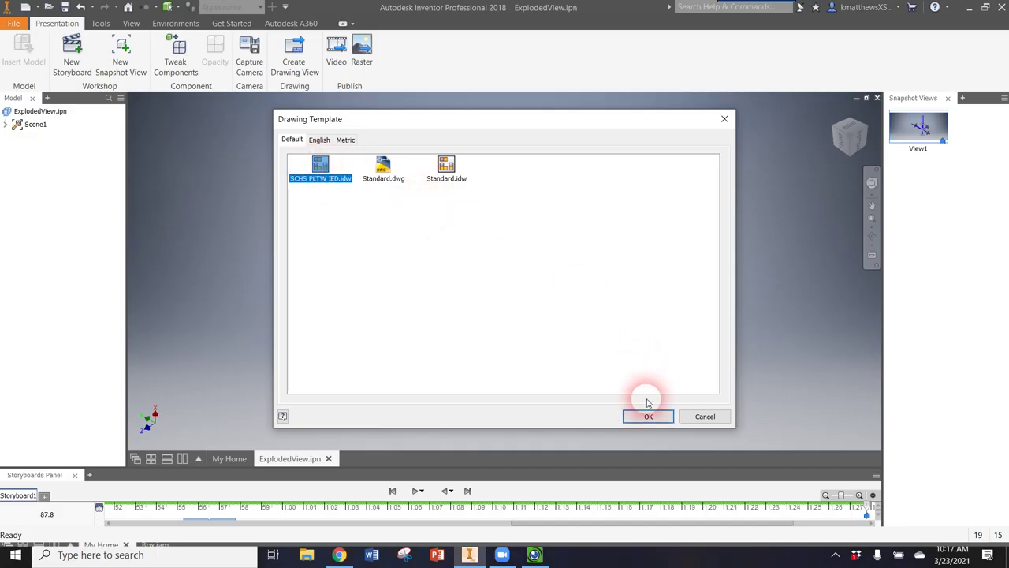
pyautogui.click(662, 416)
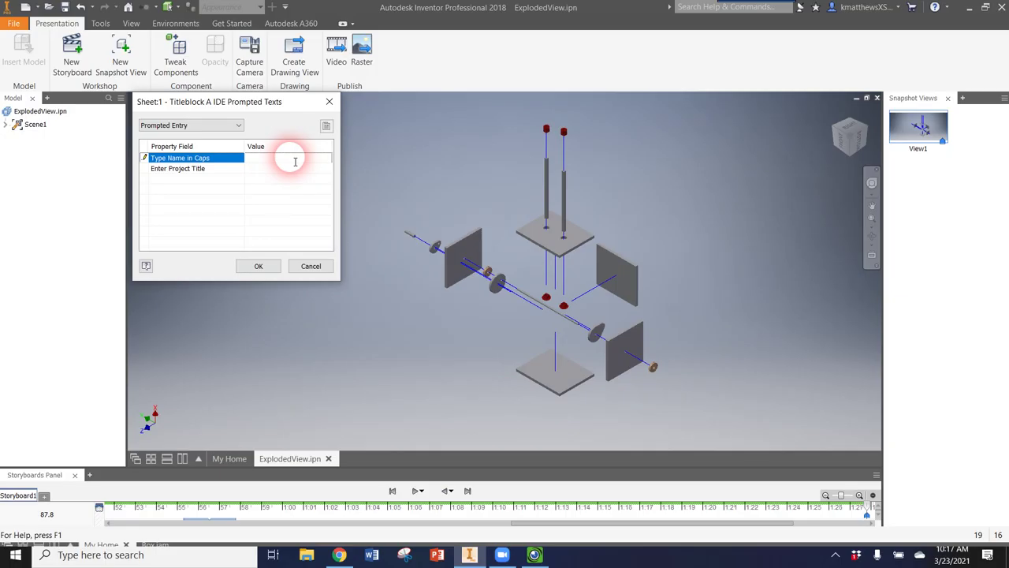
pyautogui.click(295, 162)
pyautogui.write('K MAT')
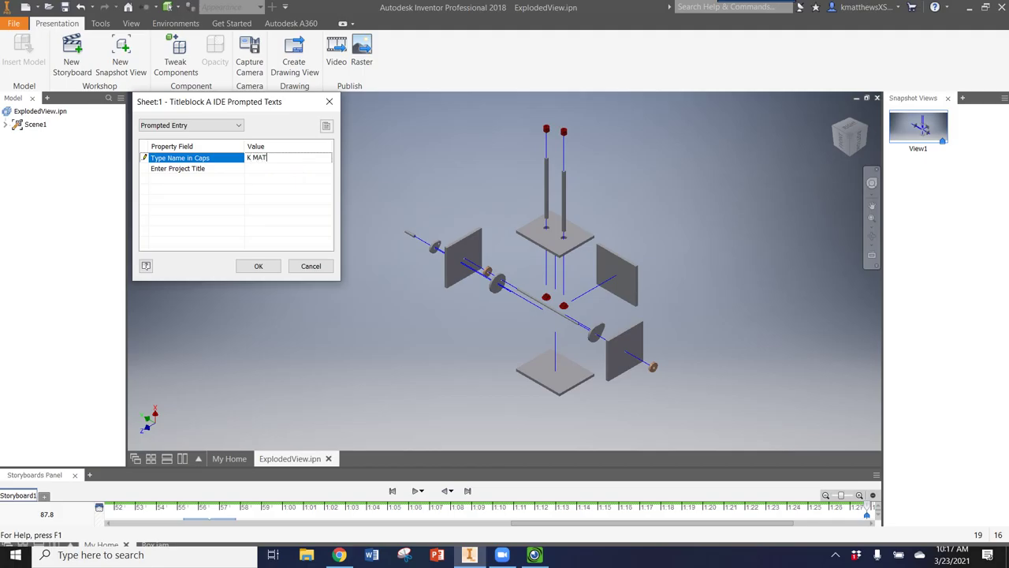
pyautogui.write('THEWS')
pyautogui.click(255, 168)
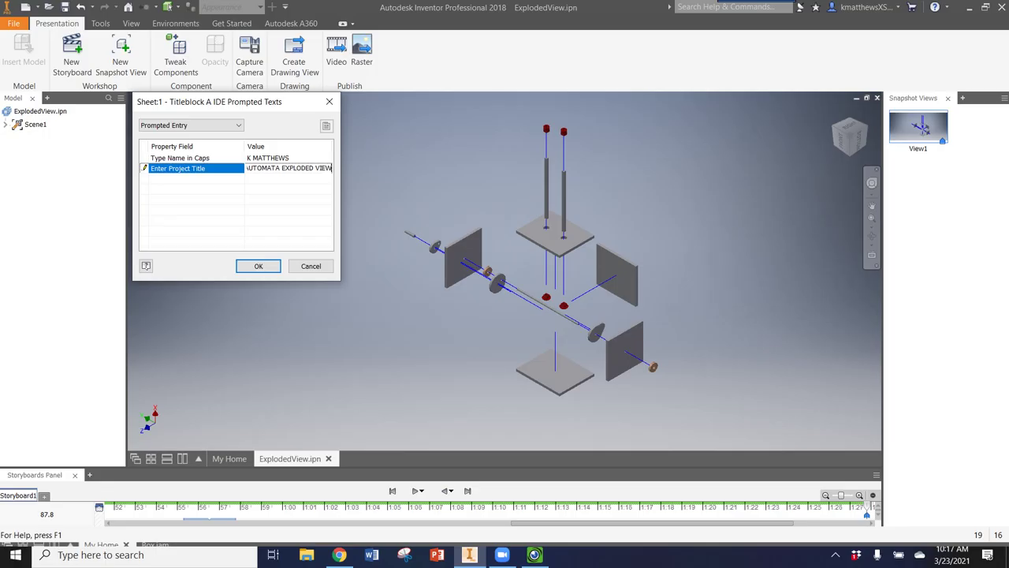
pyautogui.click(256, 265)
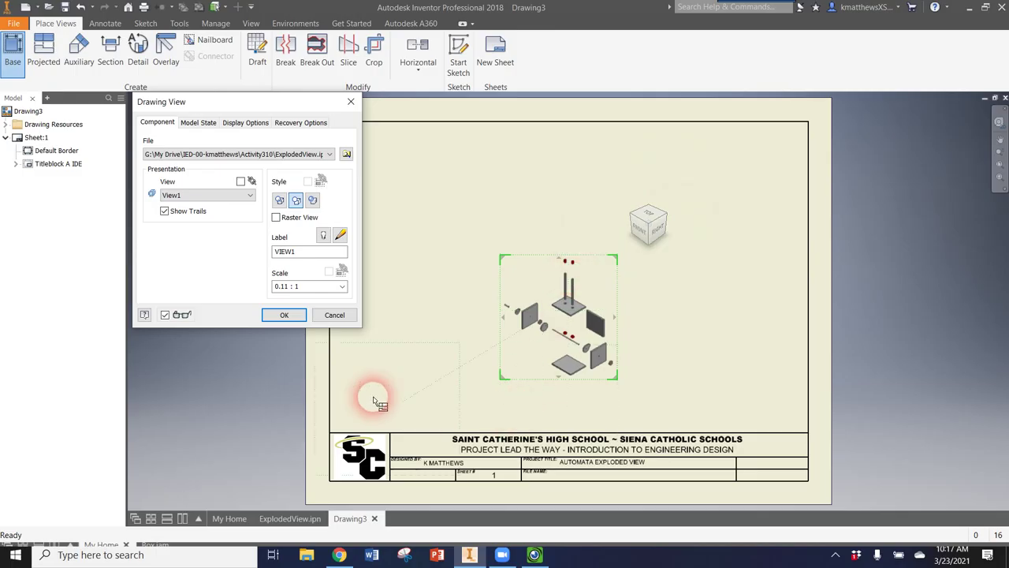
# Step: Place exploded View1 at .25 scale and drag it toward the sheet's upper left
pyautogui.moveTo(276, 285); pyautogui.dragTo(339, 292)
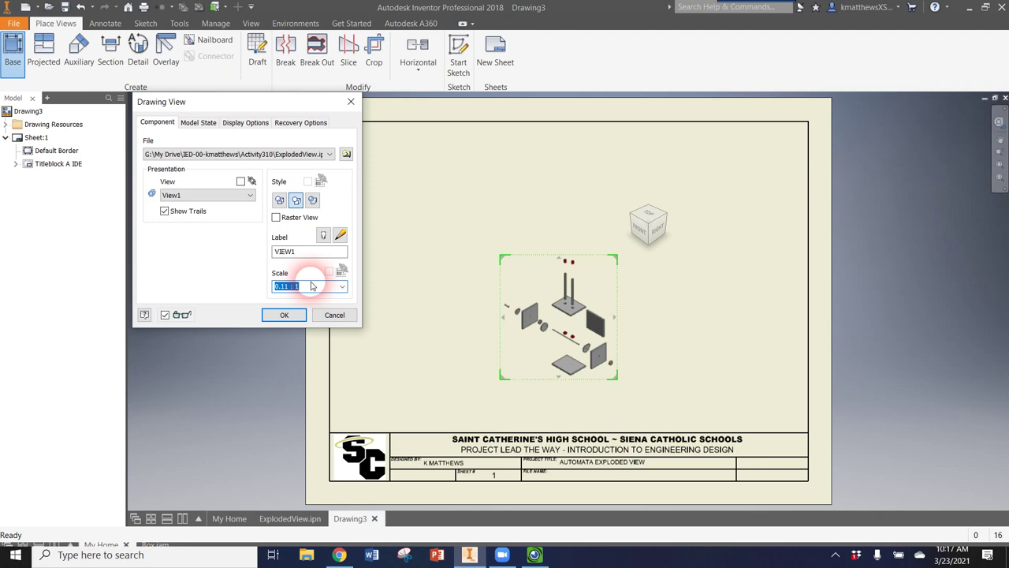
pyautogui.write('.25')
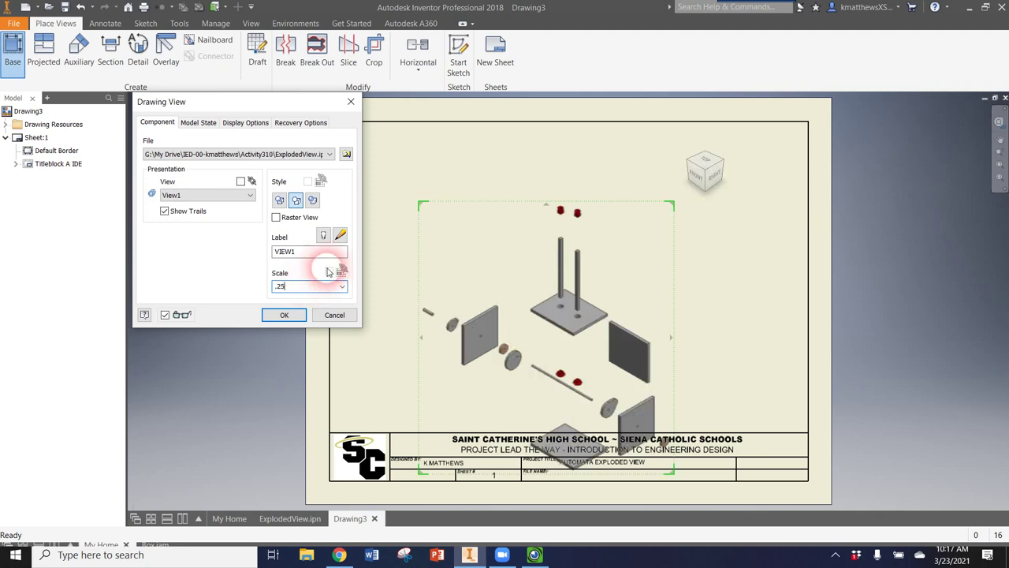
pyautogui.click(299, 318)
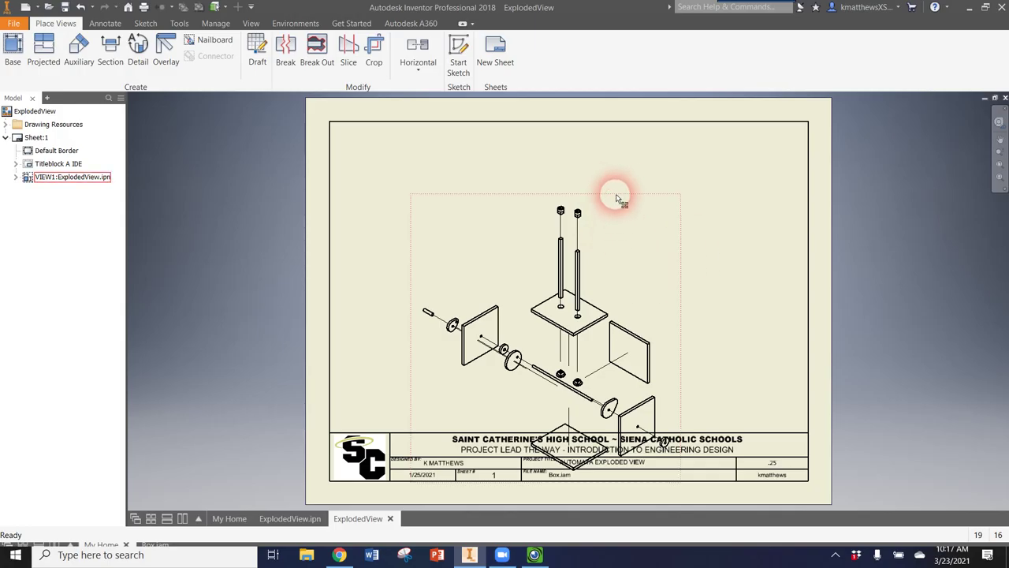
pyautogui.moveTo(616, 197)
pyautogui.mouseDown()
pyautogui.moveTo(536, 132)
pyautogui.moveTo(583, 160)
pyautogui.moveTo(557, 134)
pyautogui.moveTo(555, 145)
pyautogui.mouseUp()
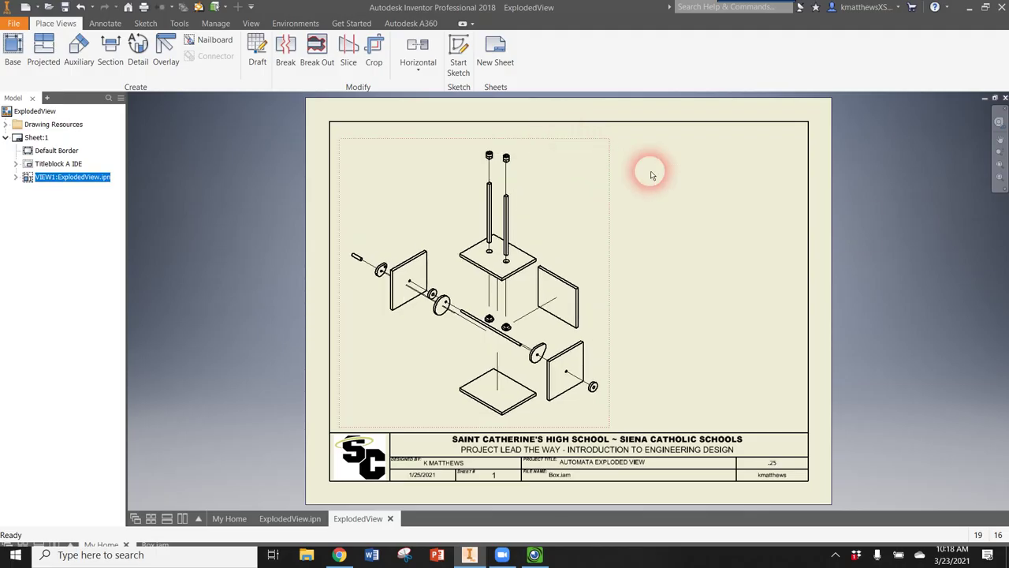
# Step: Create a Structured parts list from Box.iam with Enable Automatic Wrap checked
pyautogui.click(103, 23)
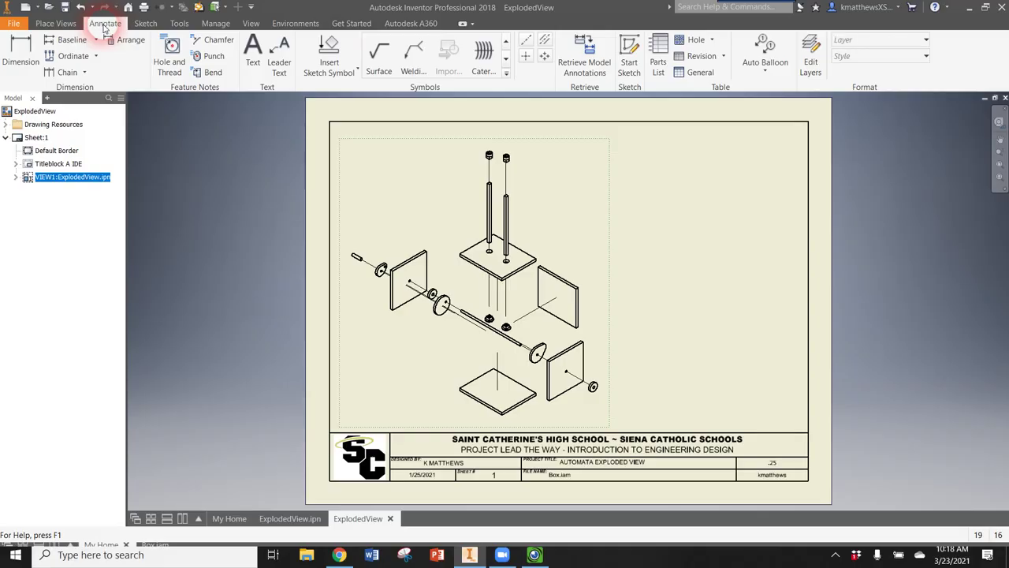
pyautogui.click(667, 49)
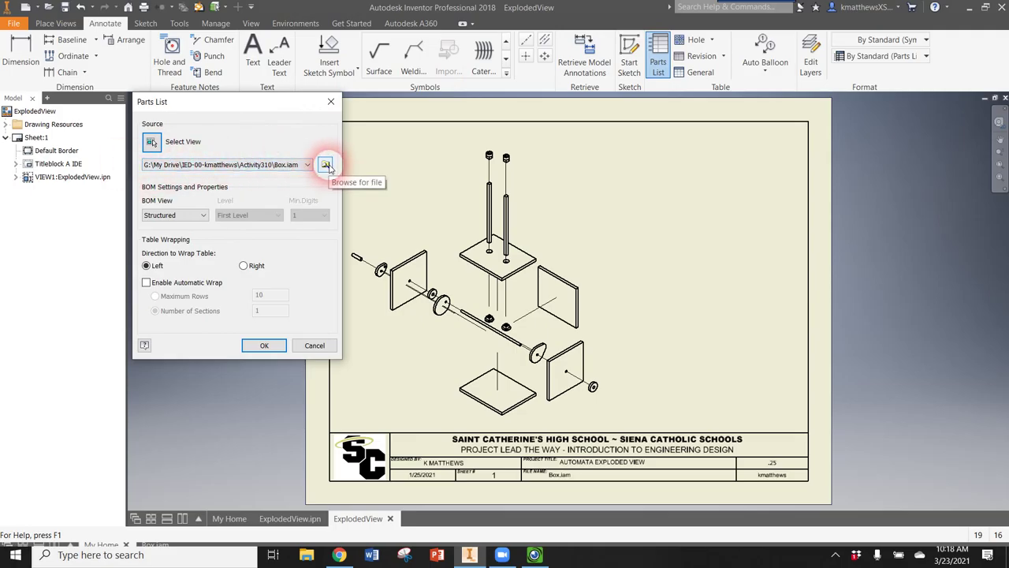
pyautogui.click(325, 164)
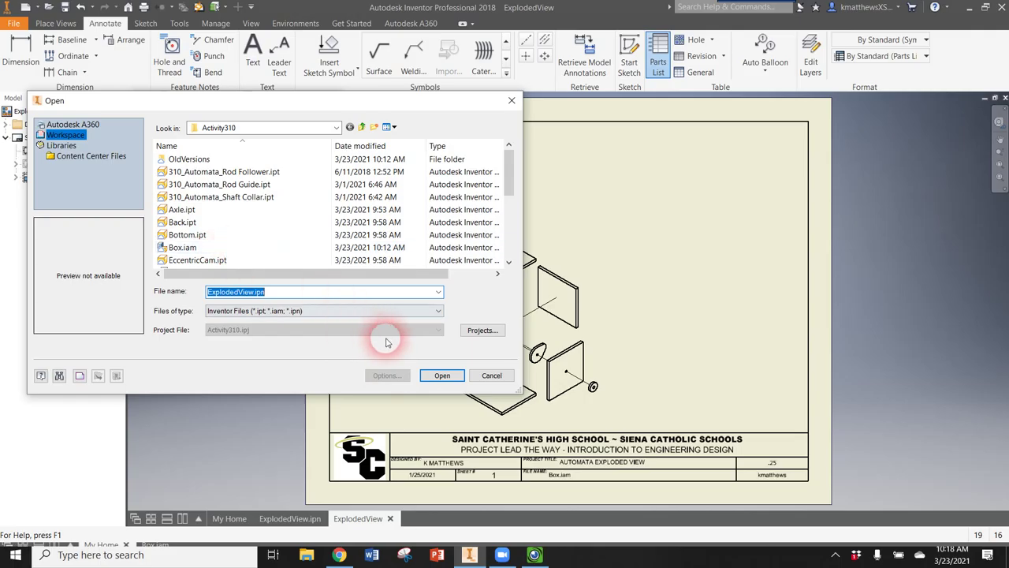
pyautogui.click(443, 376)
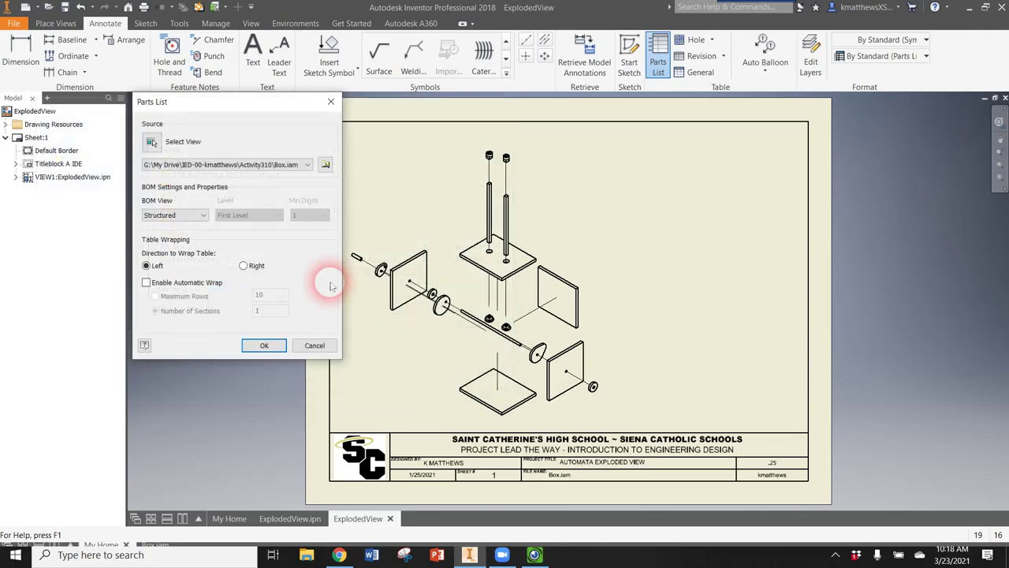
pyautogui.click(276, 164)
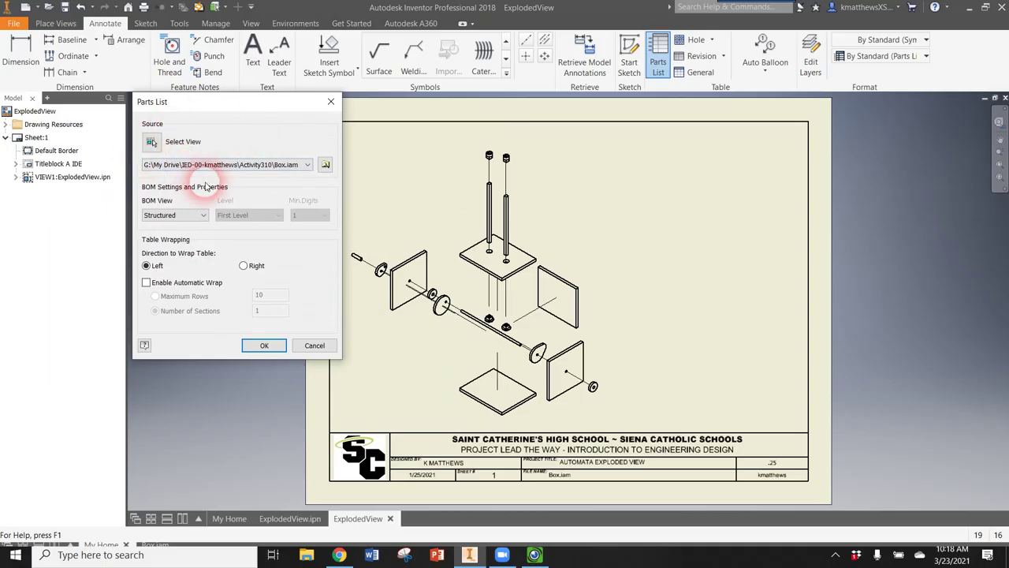
pyautogui.click(145, 283)
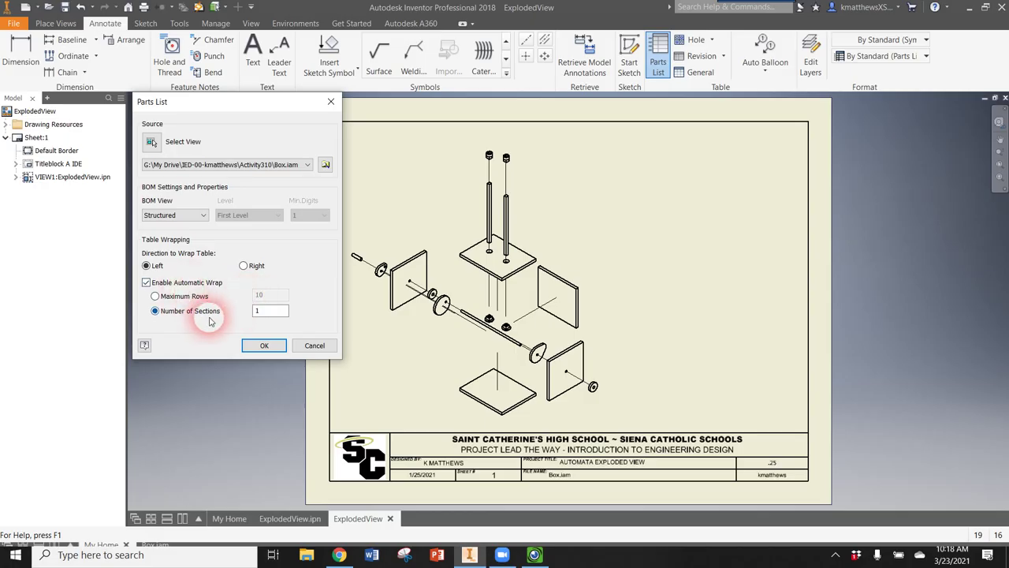
pyautogui.click(261, 347)
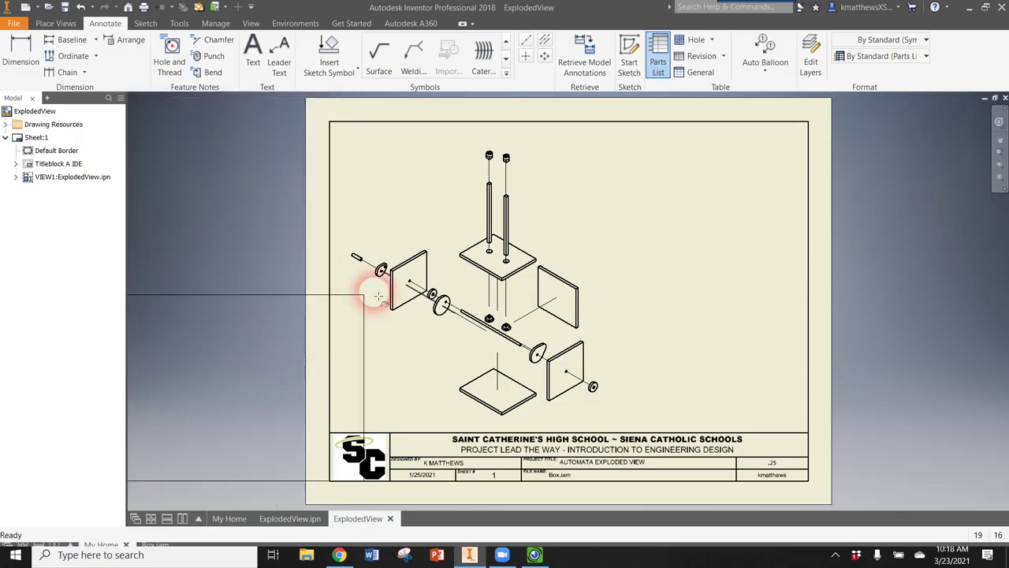
# Step: Place the Box.iam parts list at the sheet's top-right corner and narrow its ITEM and QTY columns
pyautogui.click(804, 126)
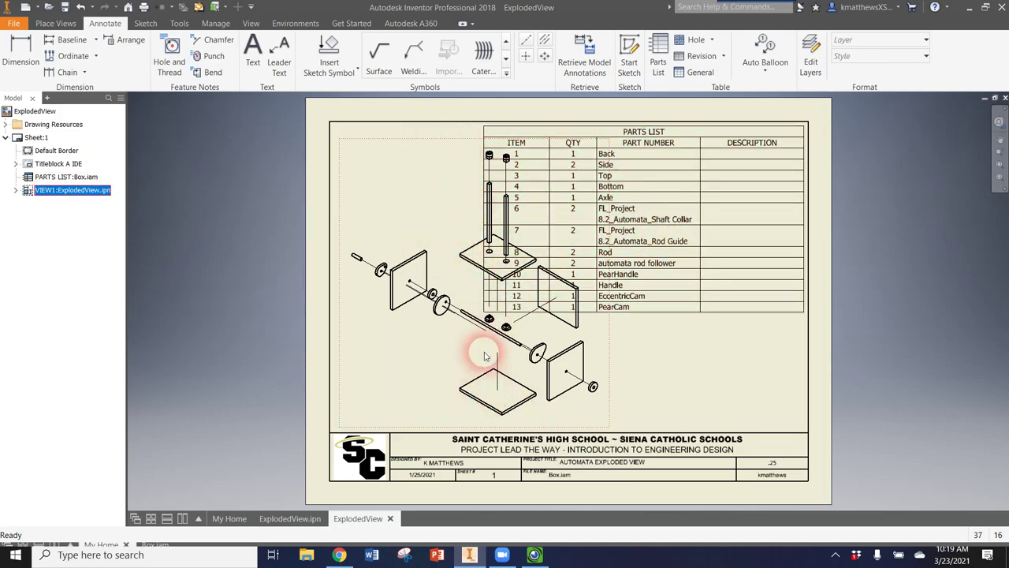
pyautogui.moveTo(483, 311); pyautogui.dragTo(626, 404)
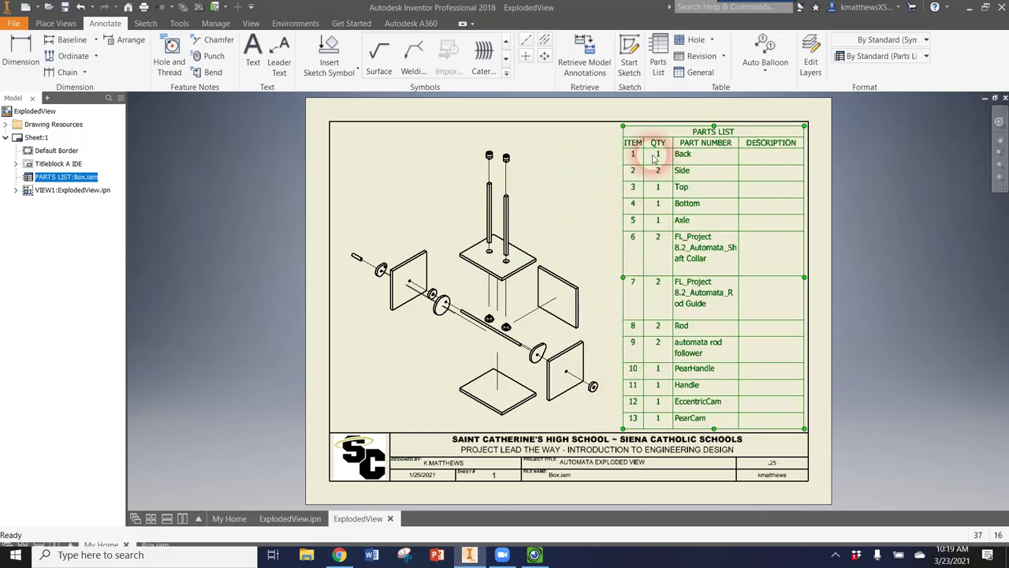
pyautogui.moveTo(651, 154); pyautogui.dragTo(648, 153)
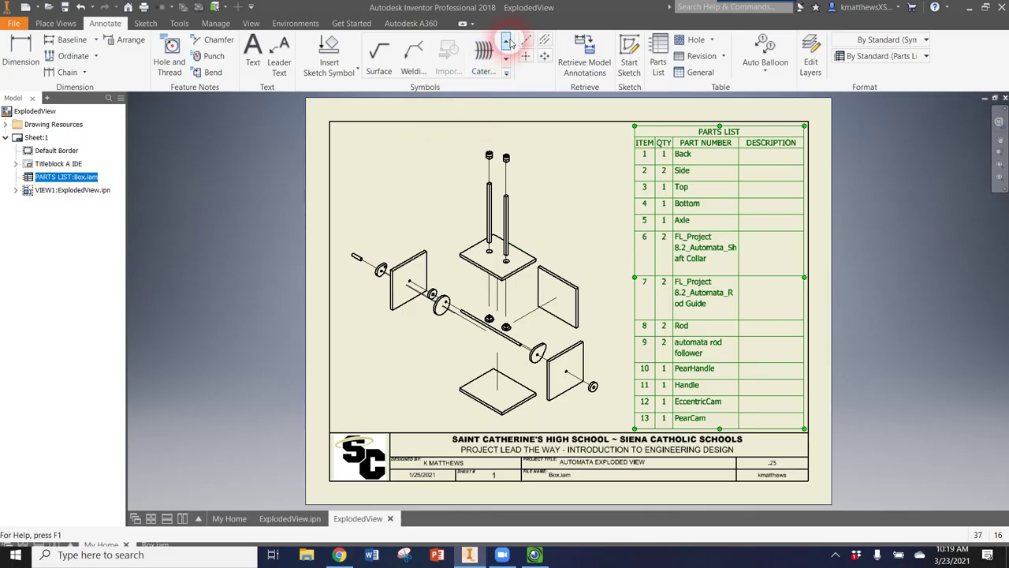
# Step: Pick the exploded drawing view as the target for Auto Balloon
pyautogui.click(769, 71)
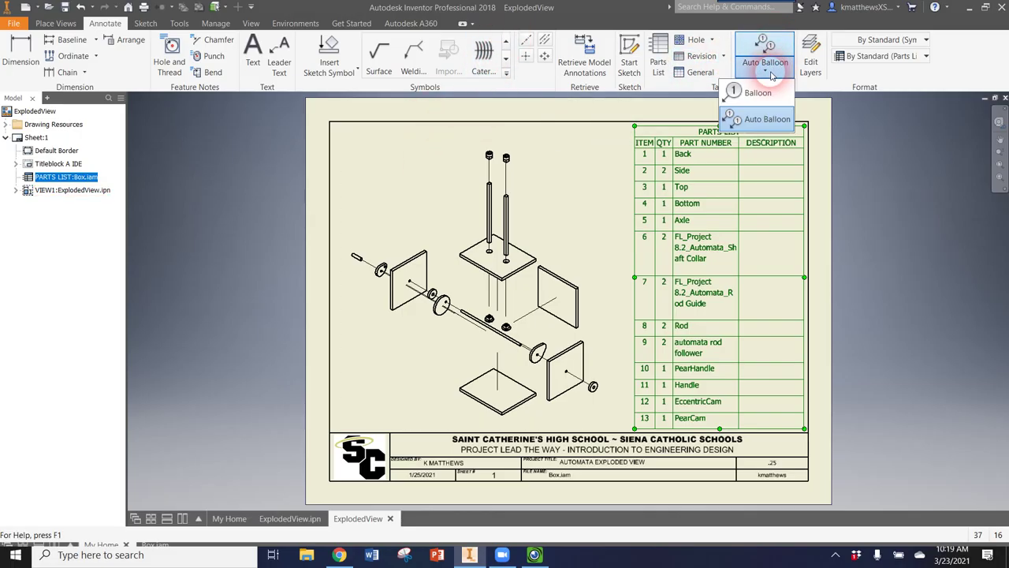
pyautogui.click(753, 92)
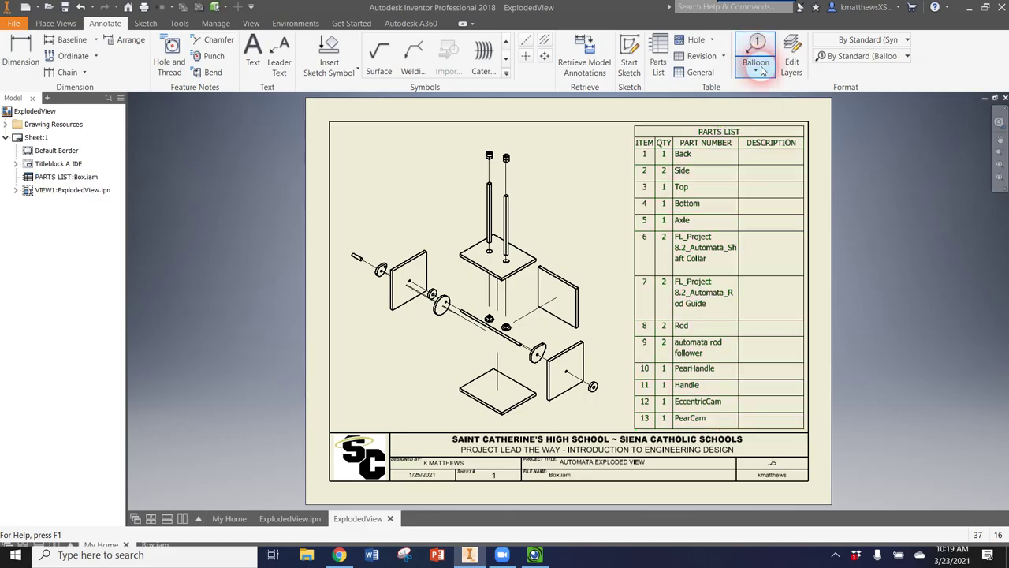
pyautogui.click(756, 73)
pyautogui.click(750, 118)
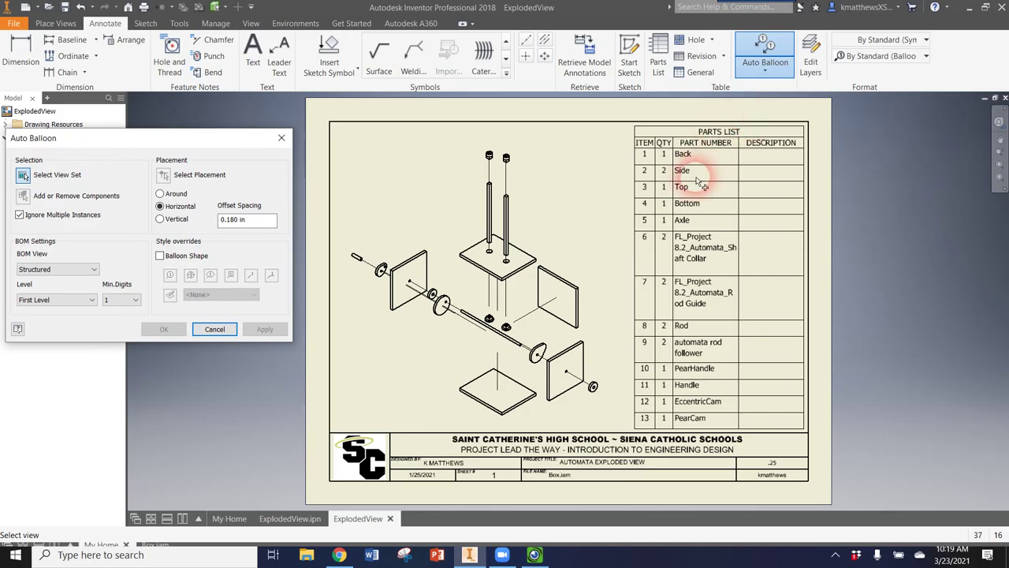
pyautogui.moveTo(164, 138); pyautogui.dragTo(170, 99)
pyautogui.click(44, 141)
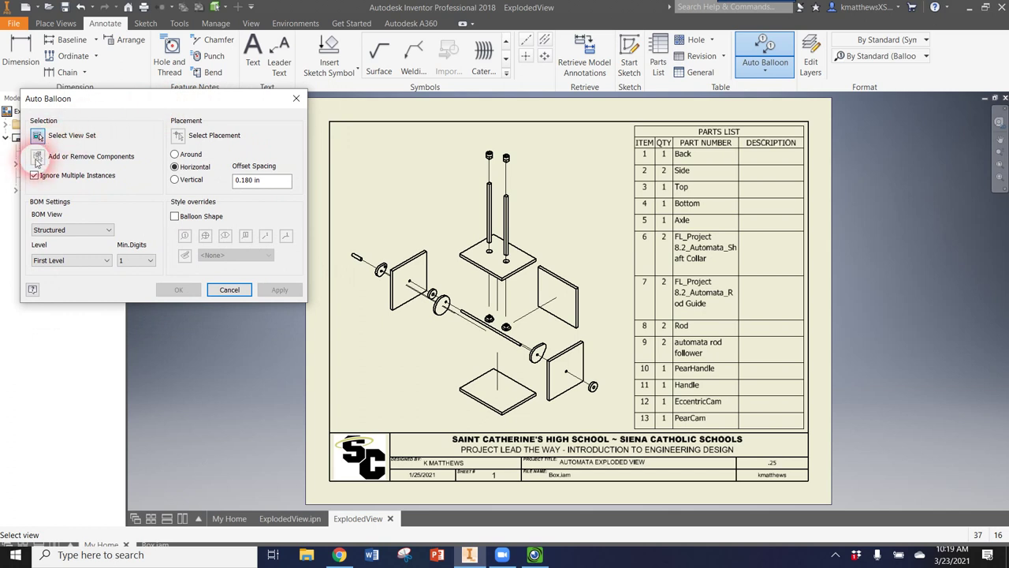
pyautogui.click(39, 136)
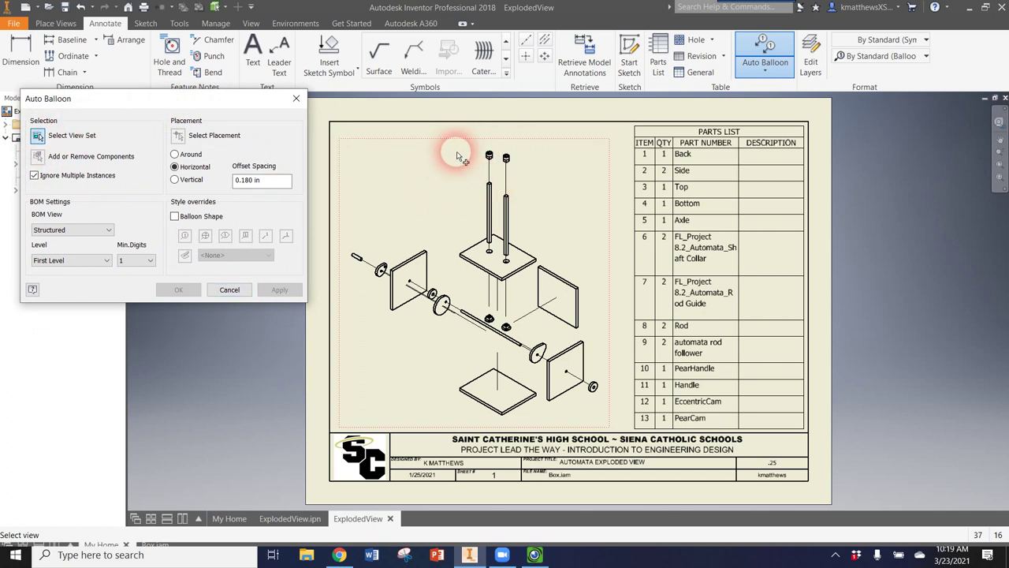
pyautogui.click(509, 144)
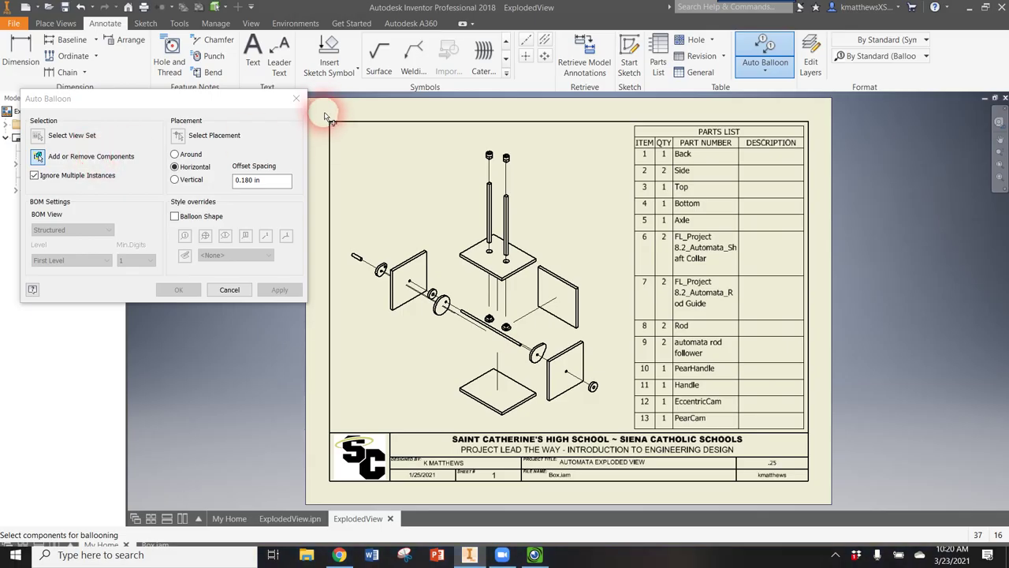
# Step: Select all components in the view and turn off Ignore Multiple Instances
pyautogui.moveTo(325, 112)
pyautogui.mouseDown()
pyautogui.moveTo(406, 162)
pyautogui.moveTo(820, 510)
pyautogui.moveTo(847, 446)
pyautogui.mouseUp()
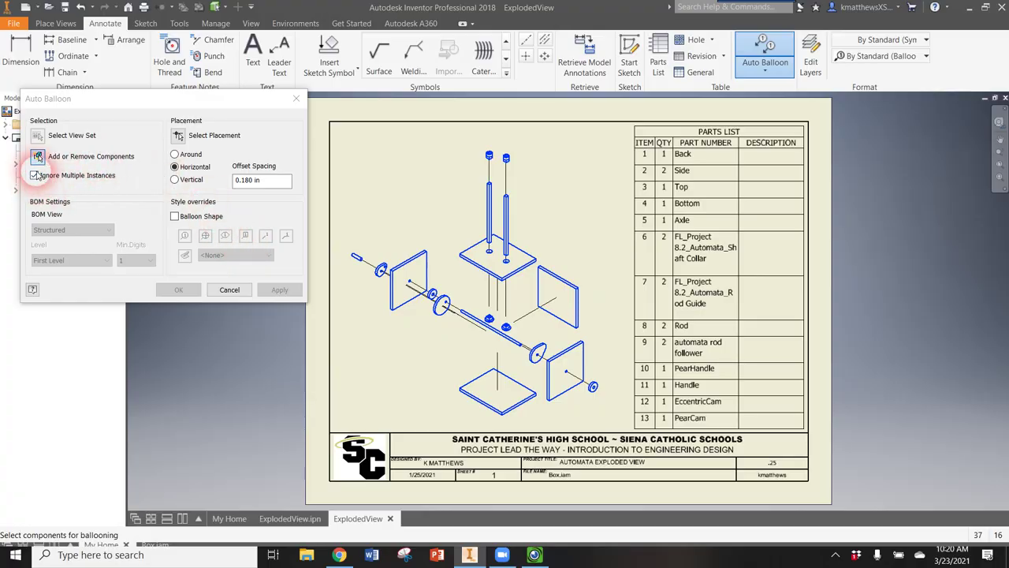
pyautogui.click(34, 177)
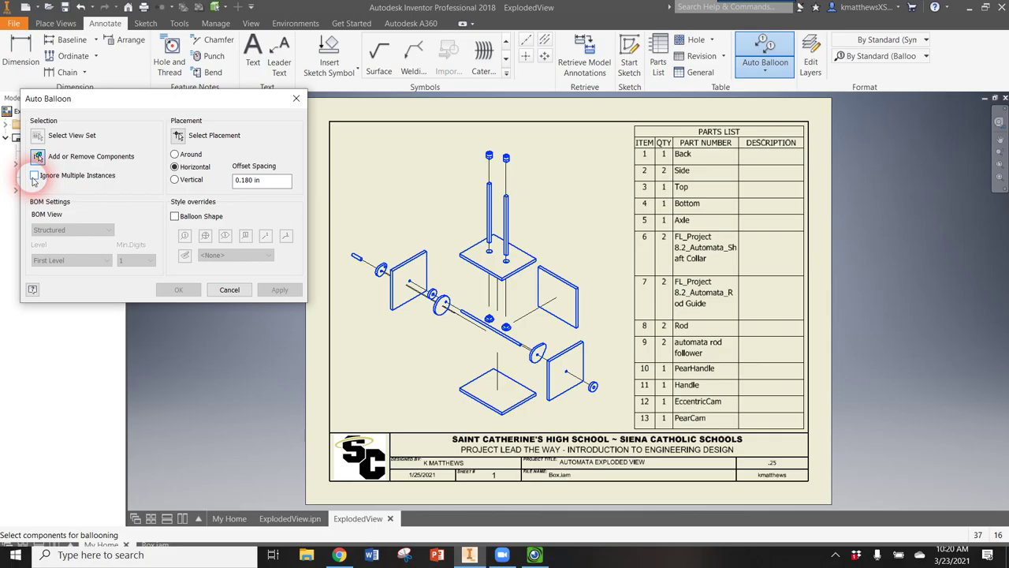
pyautogui.click(179, 137)
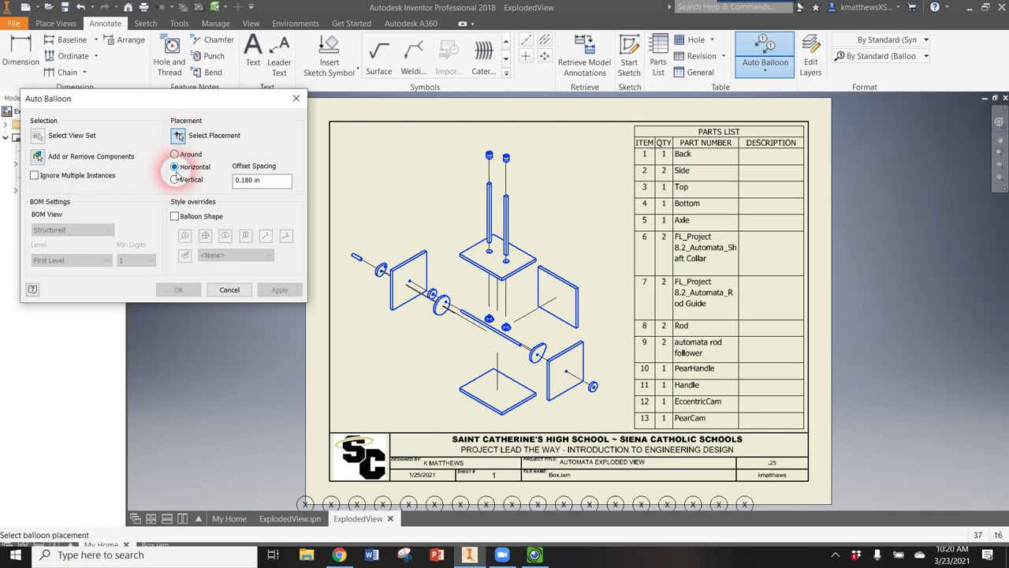
# Step: Arrange the balloons Around the exploded view with offset spacing .01, place them, and finish
pyautogui.click(175, 153)
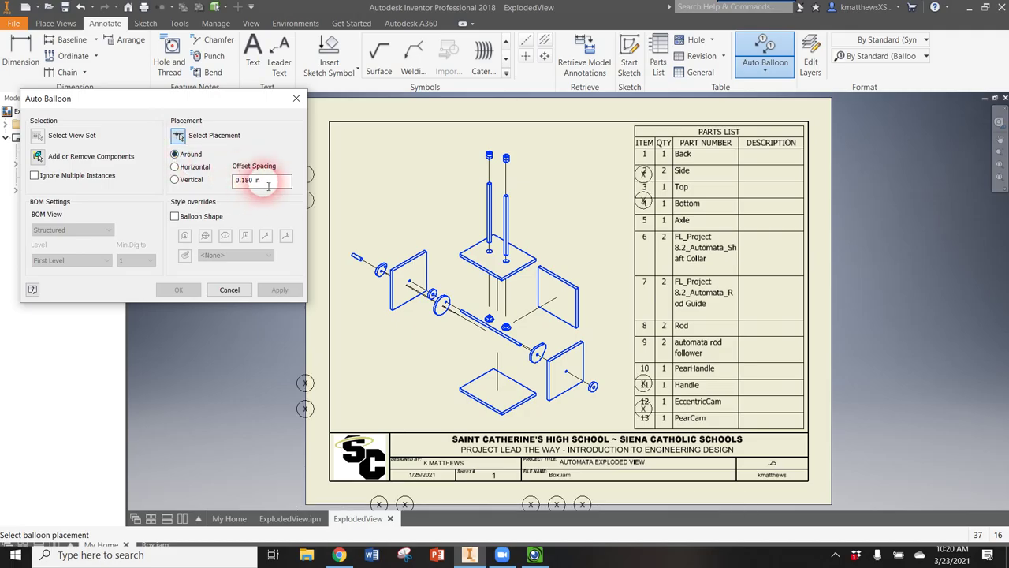
pyautogui.moveTo(268, 185); pyautogui.dragTo(236, 180)
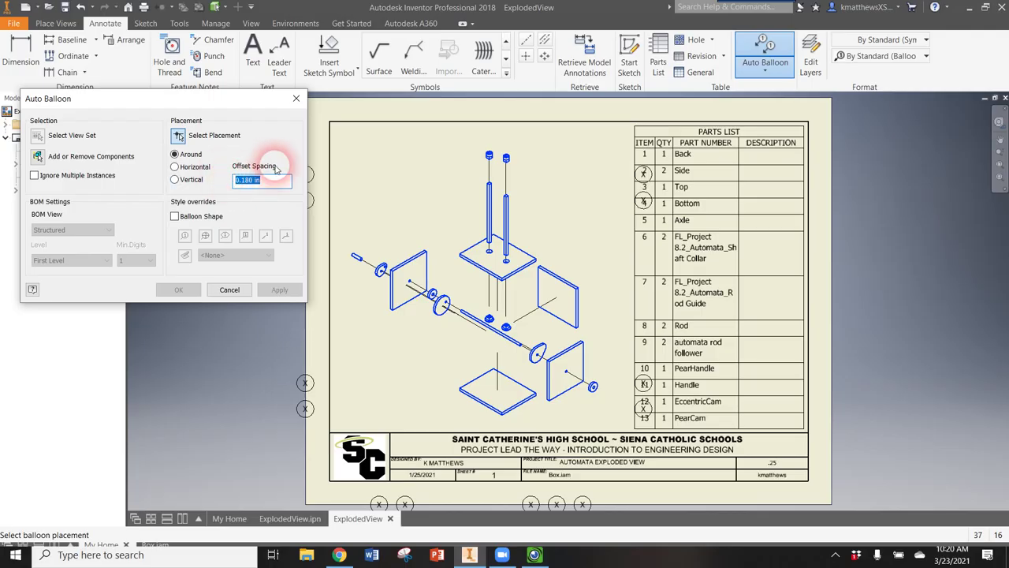
pyautogui.write('.0')
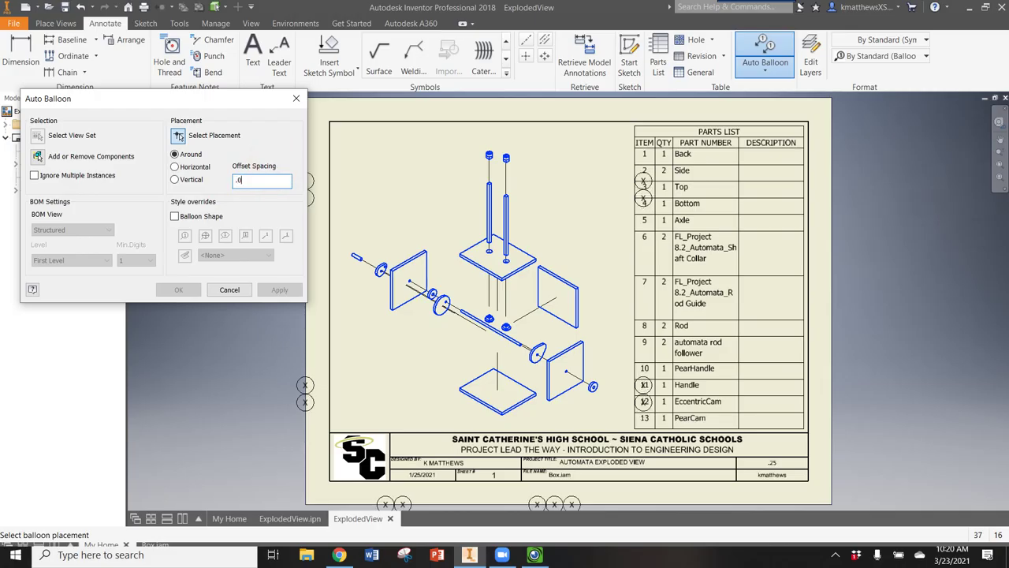
pyautogui.write('4')
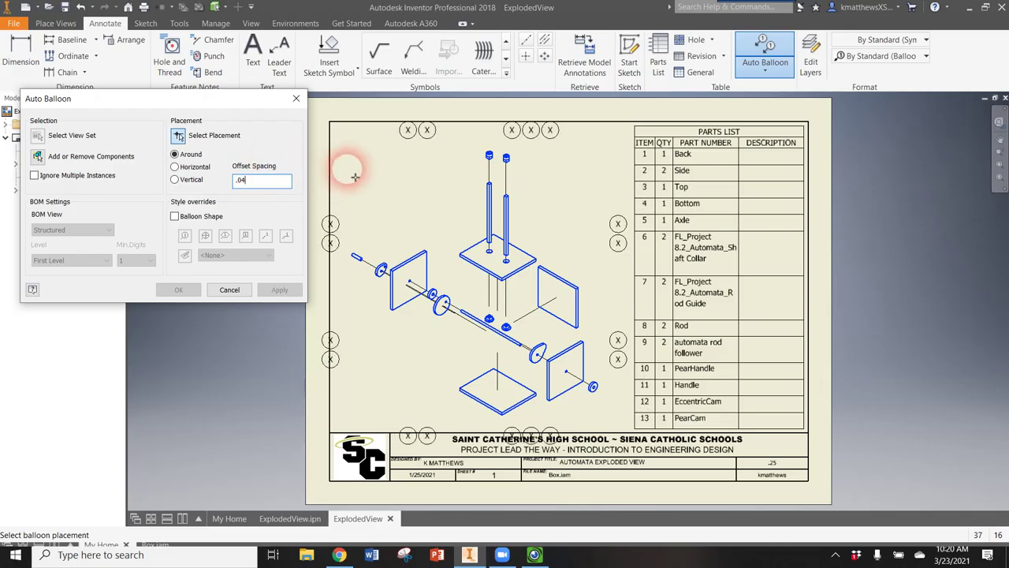
pyautogui.doubleClick(241, 181)
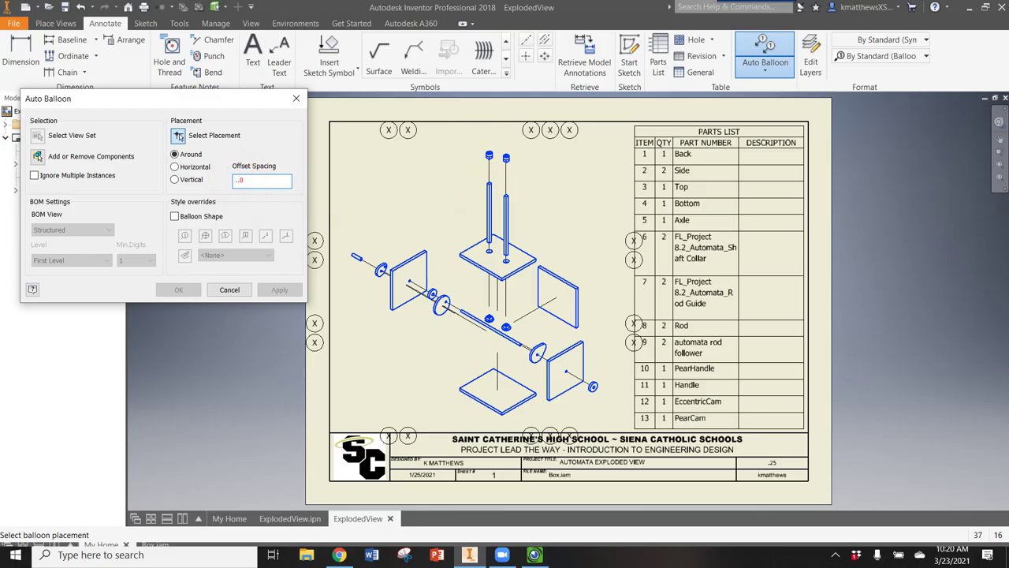
pyautogui.write('.02')
pyautogui.click(580, 161)
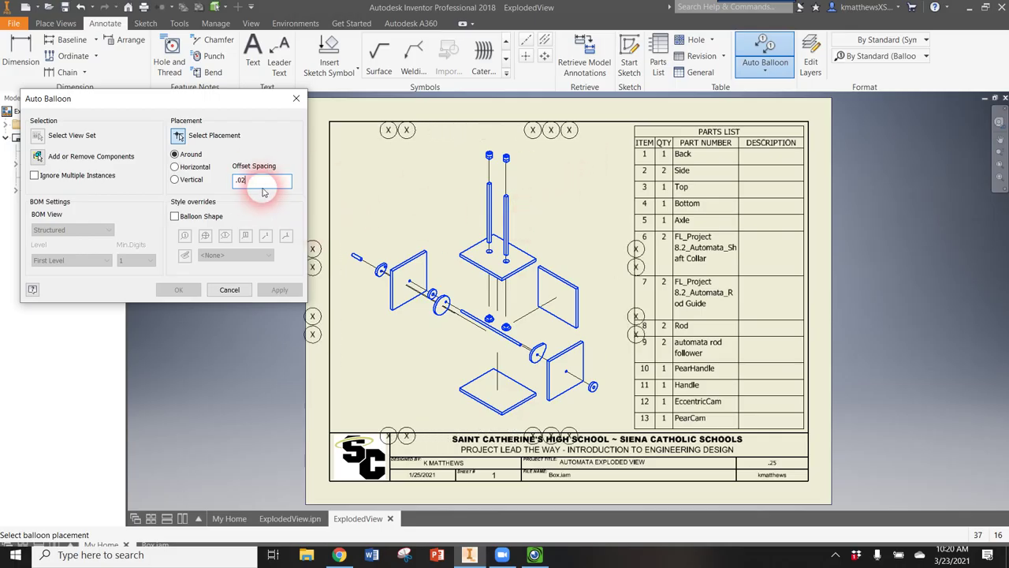
pyautogui.click(261, 181)
pyautogui.press('BackSpace')
pyautogui.write('1')
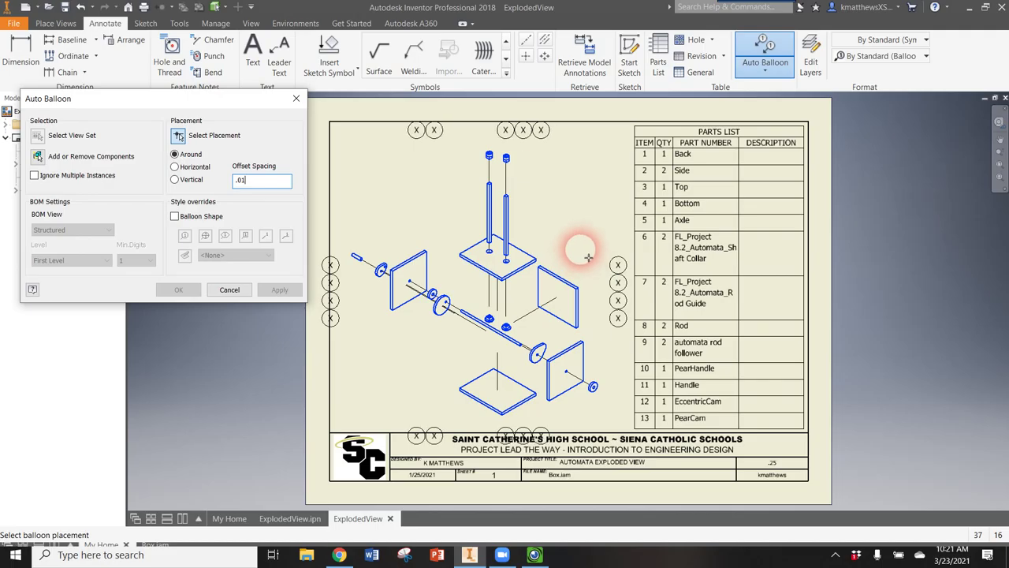
pyautogui.click(588, 257)
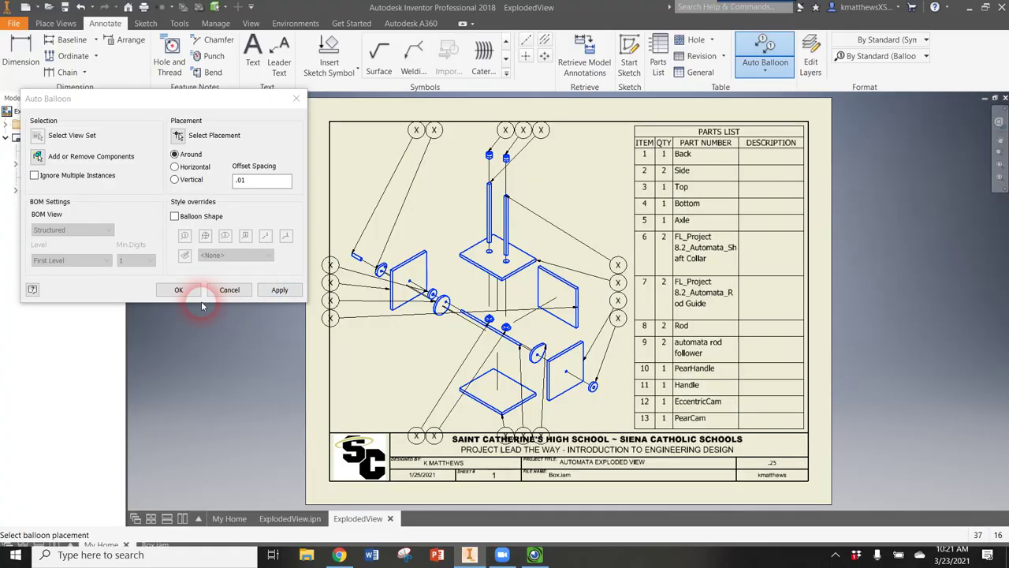
pyautogui.click(178, 290)
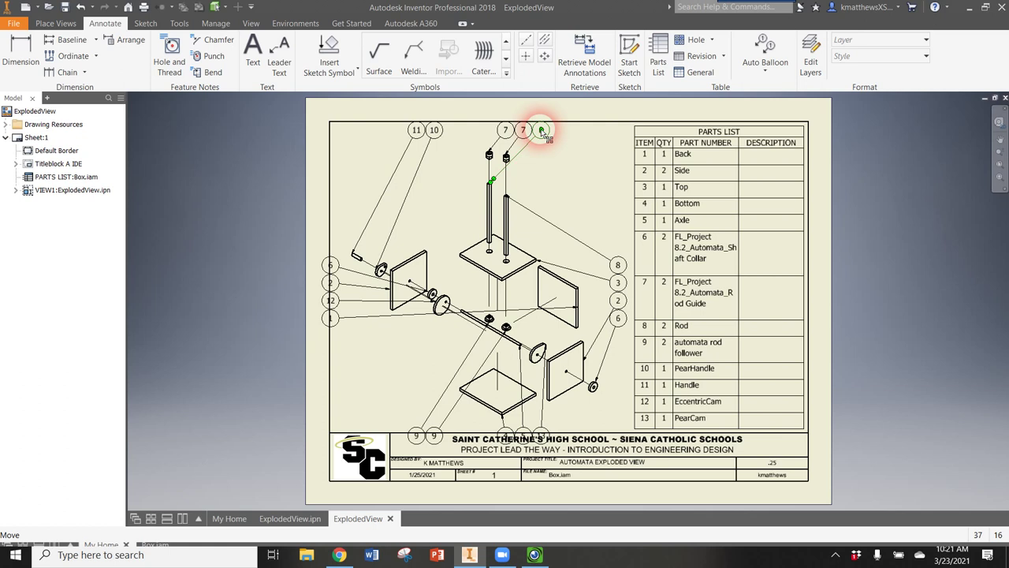
# Step: Drag balloons 8, 3 and 13 on the top and right in beside their rods and plates
pyautogui.moveTo(541, 131); pyautogui.dragTo(455, 172)
pyautogui.click(460, 166)
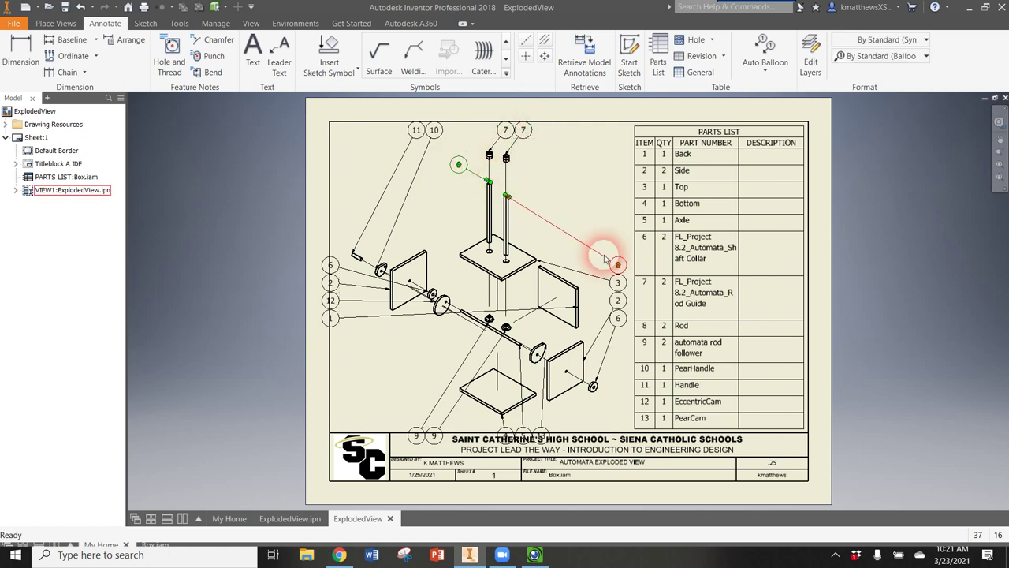
pyautogui.moveTo(618, 265); pyautogui.dragTo(544, 189)
pyautogui.moveTo(611, 282); pyautogui.dragTo(558, 235)
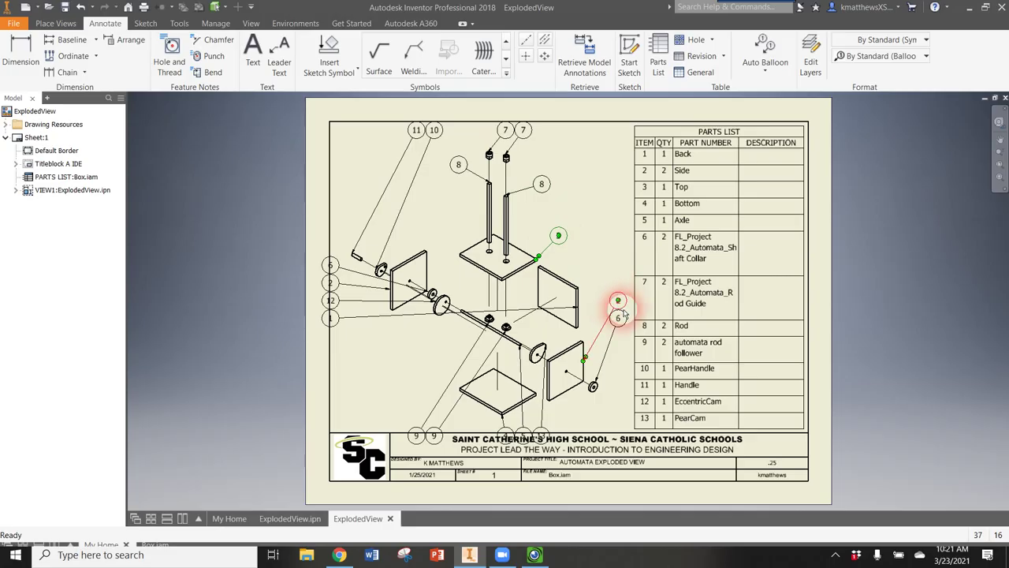
pyautogui.moveTo(621, 321); pyautogui.dragTo(608, 368)
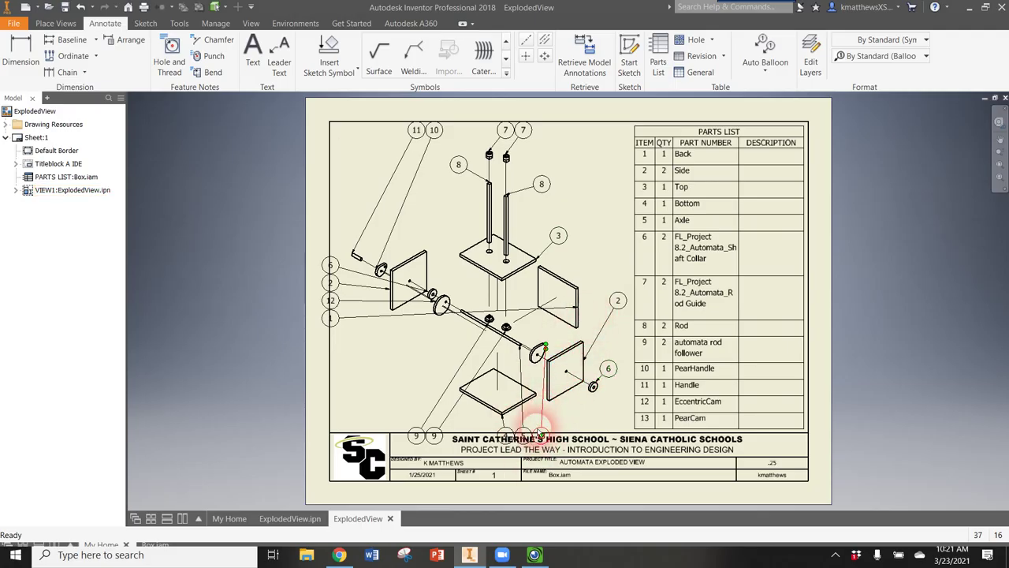
pyautogui.moveTo(544, 437); pyautogui.dragTo(614, 330)
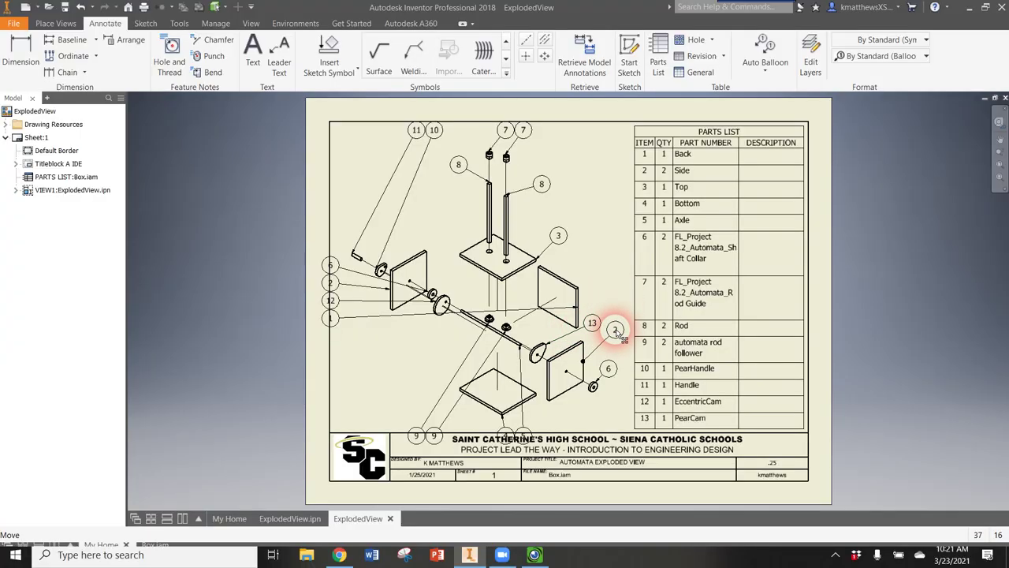
# Step: Pull the bottom balloons, including both 9s, up from the title block near the axle
pyautogui.click(521, 434)
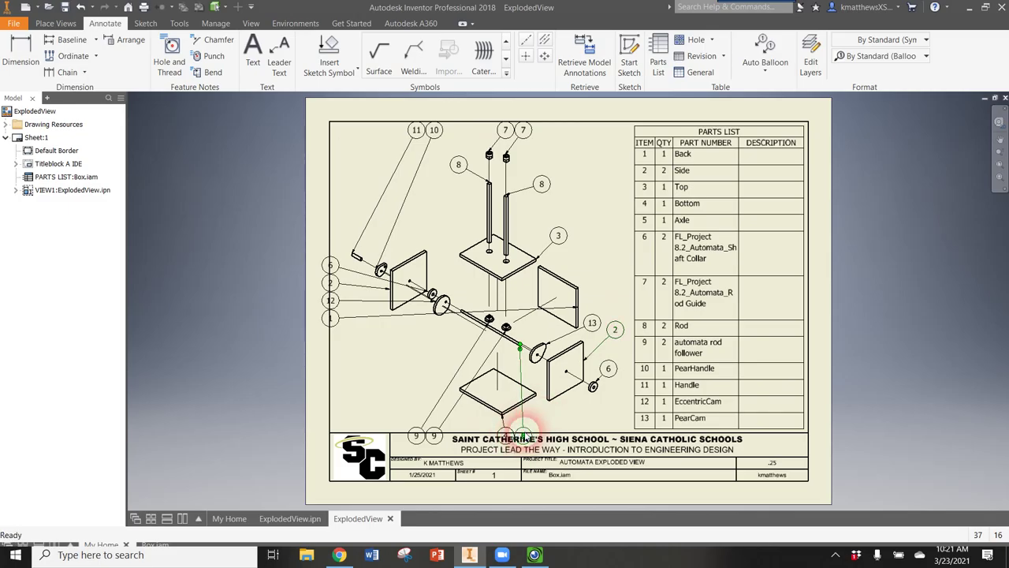
pyautogui.moveTo(526, 439); pyautogui.dragTo(473, 418)
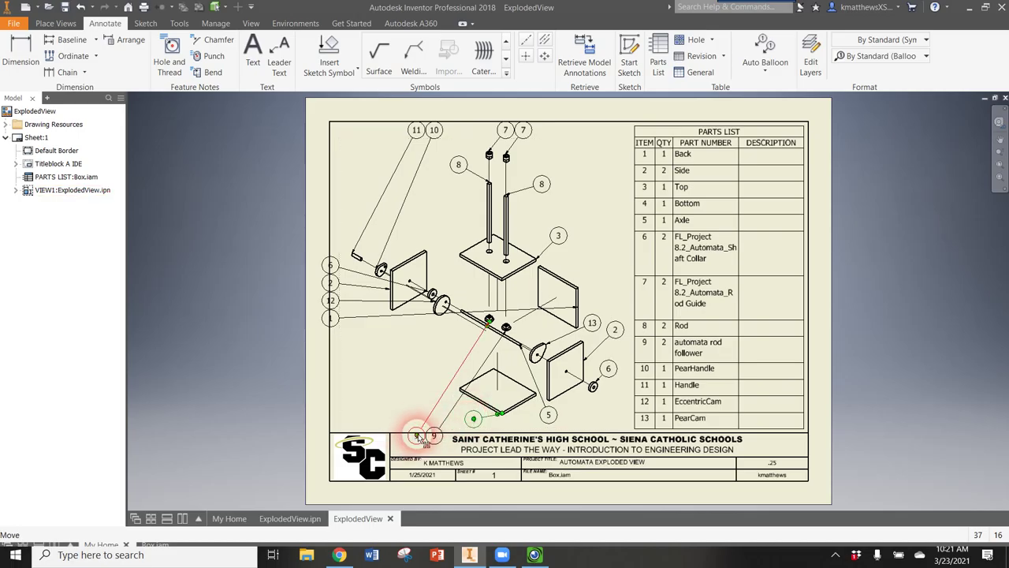
pyautogui.moveTo(417, 436); pyautogui.dragTo(407, 356)
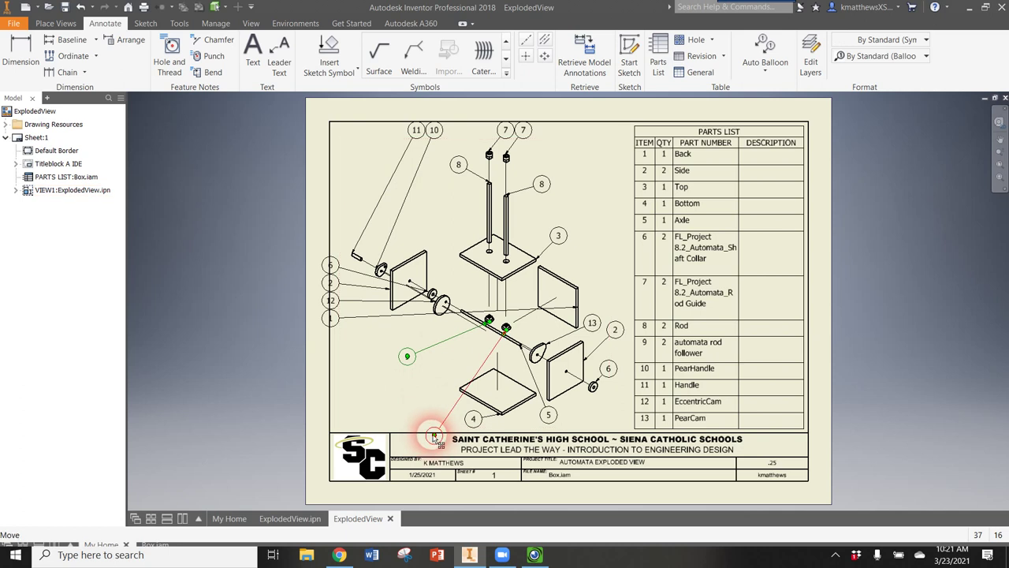
pyautogui.moveTo(432, 430); pyautogui.dragTo(434, 375)
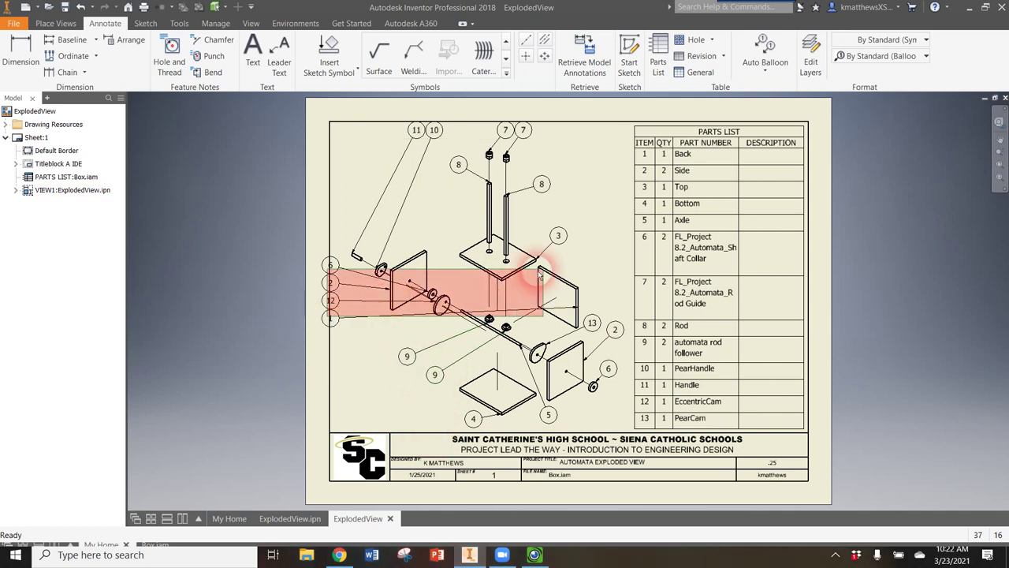
# Step: Move balloons 1, 2, 10 and 7 next to their side plates and rods, then select the parts list
pyautogui.moveTo(330, 317); pyautogui.dragTo(388, 333)
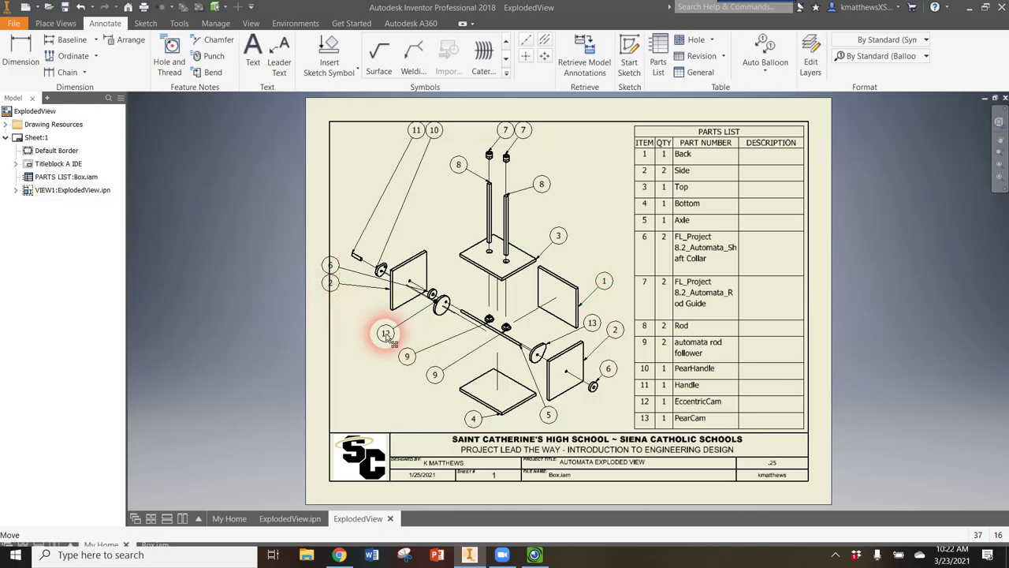
pyautogui.moveTo(332, 272); pyautogui.dragTo(399, 338)
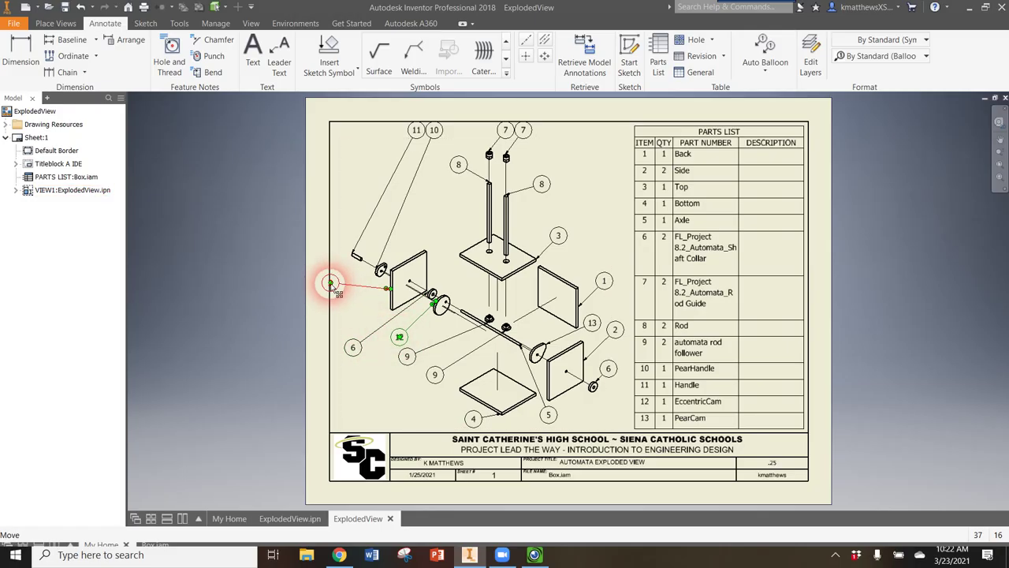
pyautogui.moveTo(332, 287); pyautogui.dragTo(366, 305)
pyautogui.moveTo(435, 131); pyautogui.dragTo(355, 228)
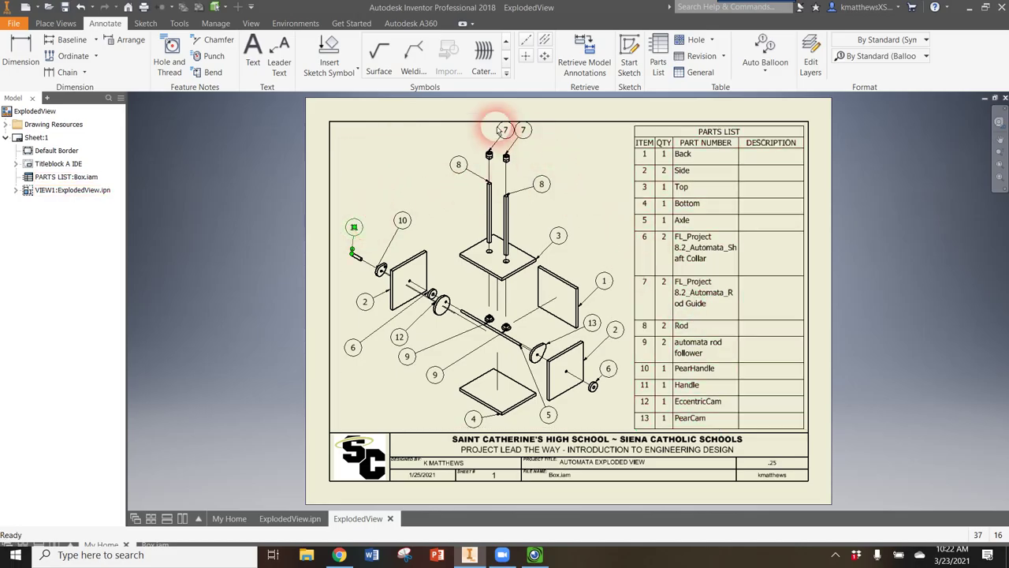
pyautogui.moveTo(506, 138)
pyautogui.mouseDown()
pyautogui.moveTo(515, 138)
pyautogui.moveTo(487, 145)
pyautogui.moveTo(486, 135)
pyautogui.moveTo(517, 145)
pyautogui.mouseUp()
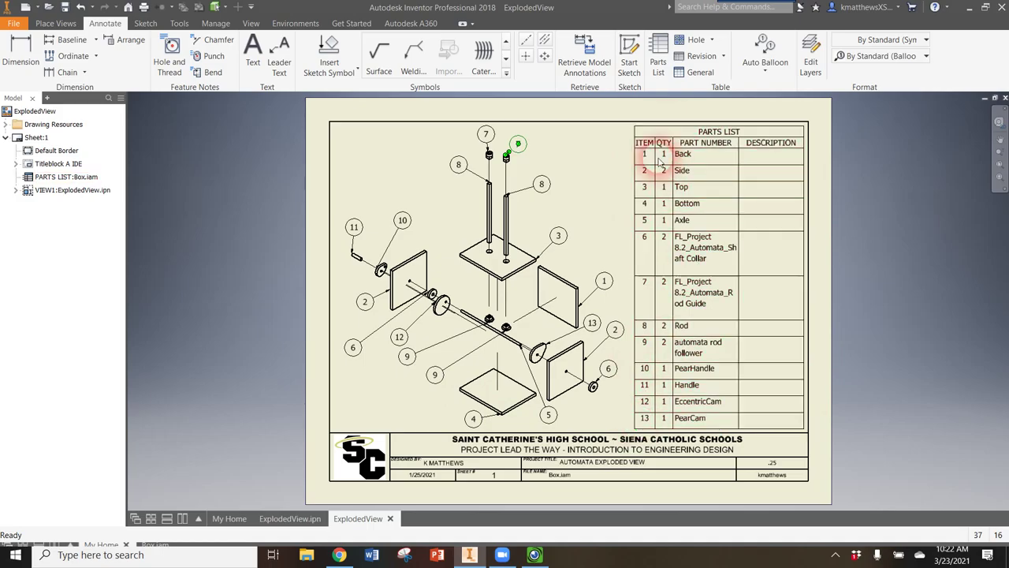
pyautogui.click(720, 417)
pyautogui.doubleClick(722, 398)
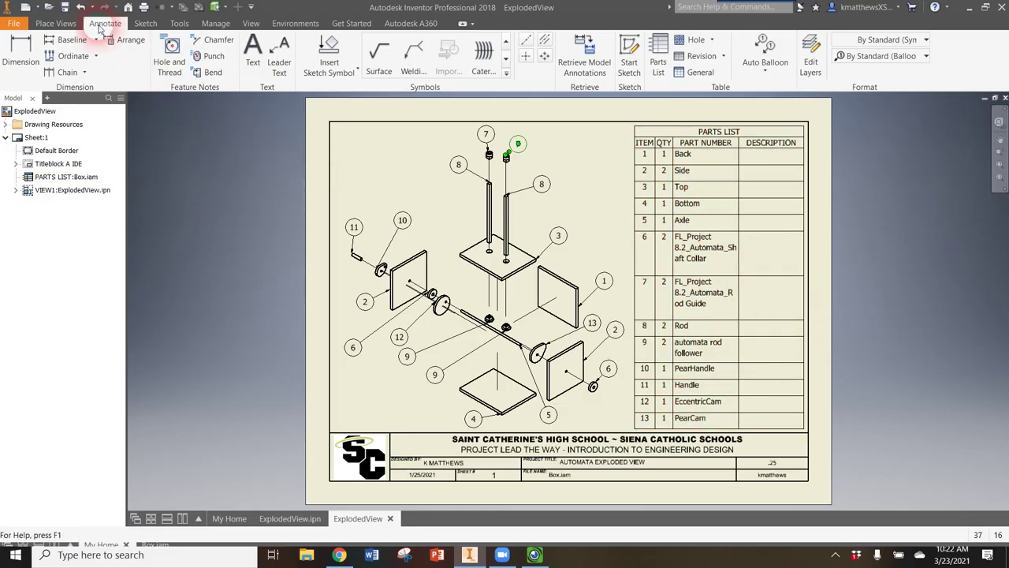
# Step: Save the drawing from the Quick Access toolbar, keeping the name ExplodedView.idw
pyautogui.click(65, 7)
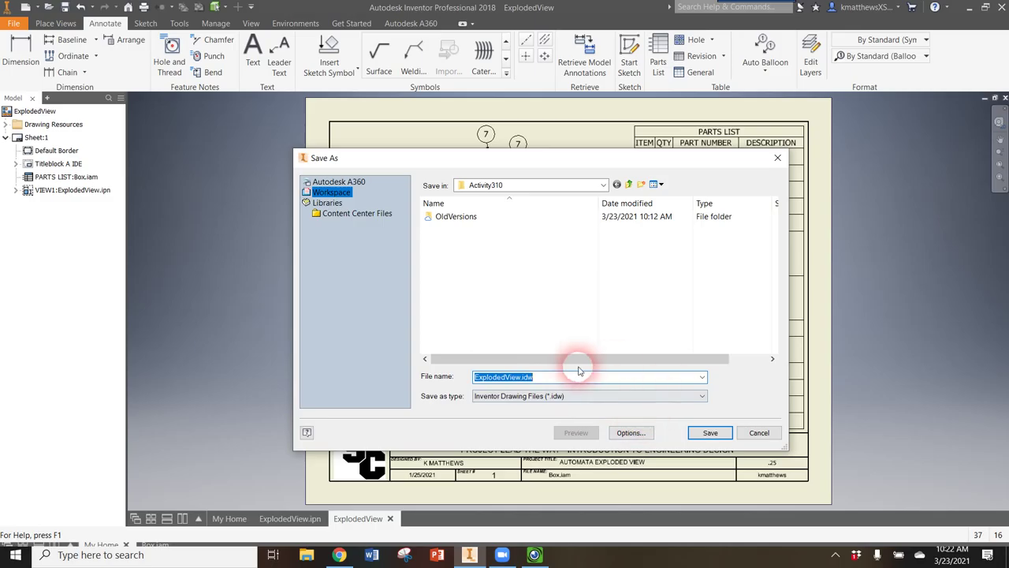
pyautogui.click(710, 431)
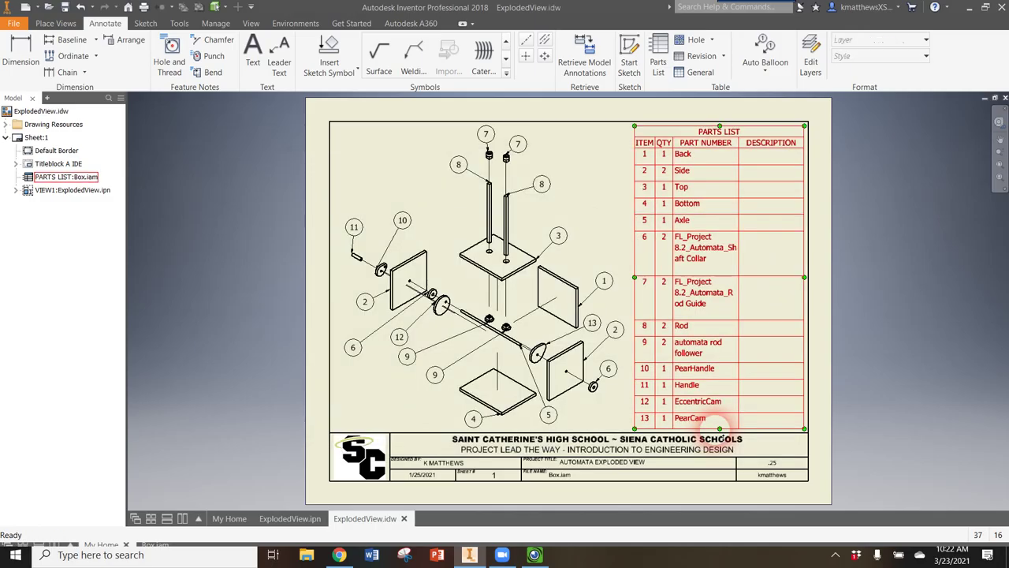